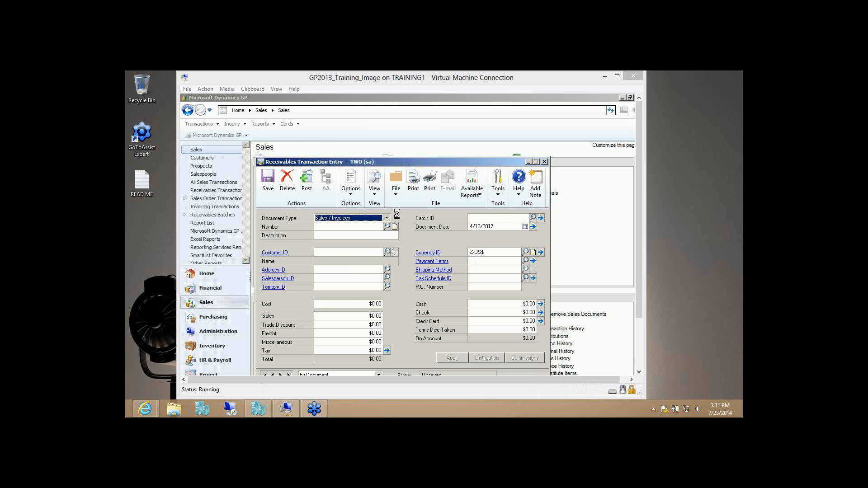
click(381, 220)
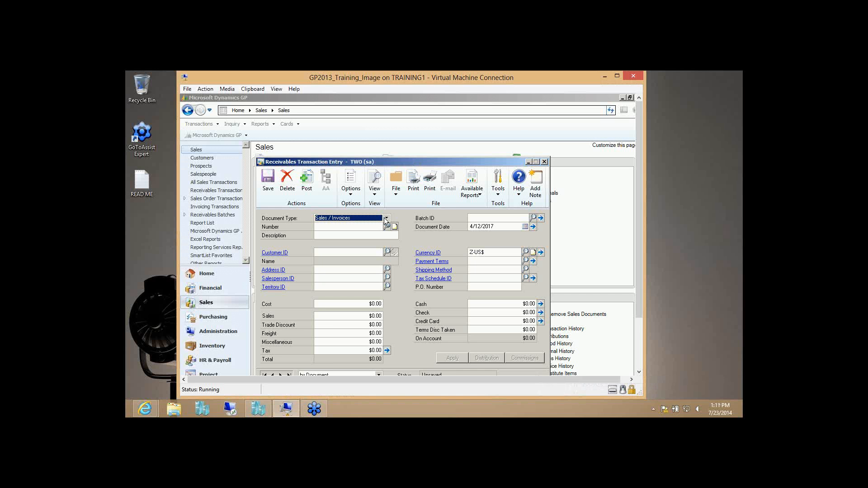
drag(408, 164, 420, 140)
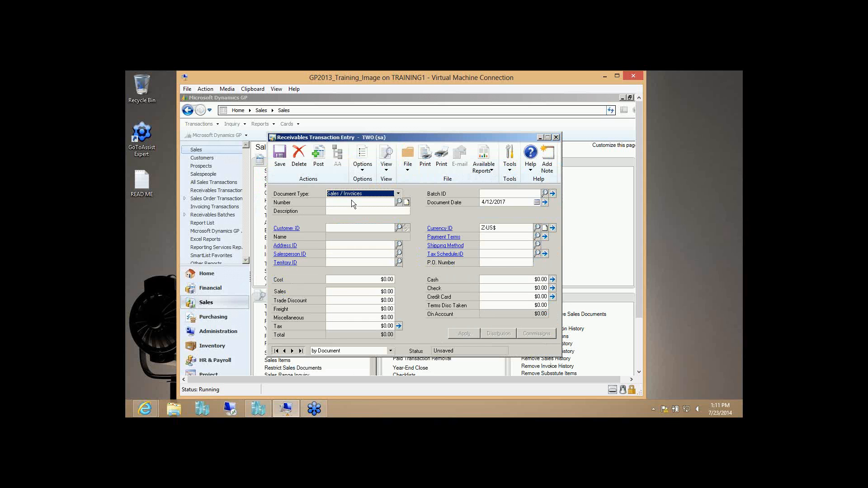
click(352, 201)
click(365, 210)
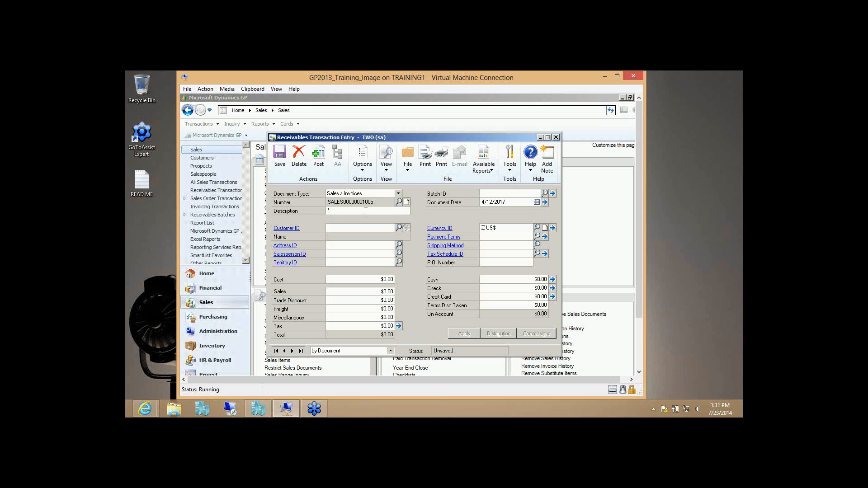
text(Test Transactio)
text(TEST1)
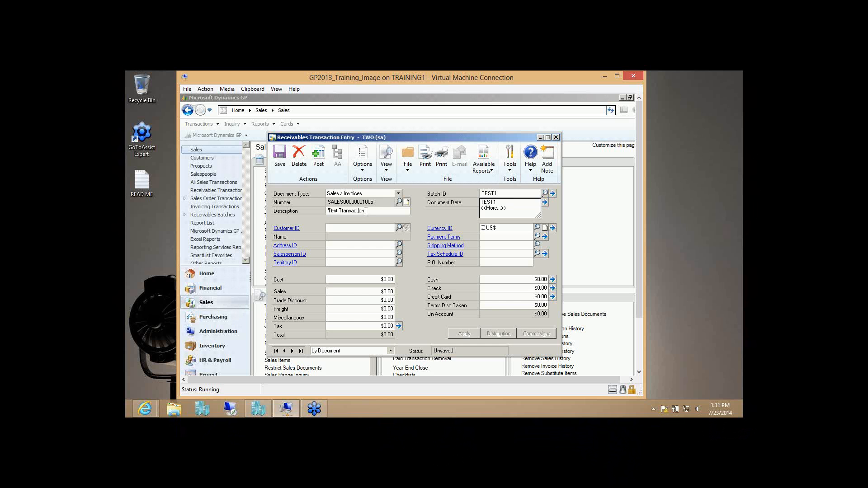
key(Tab)
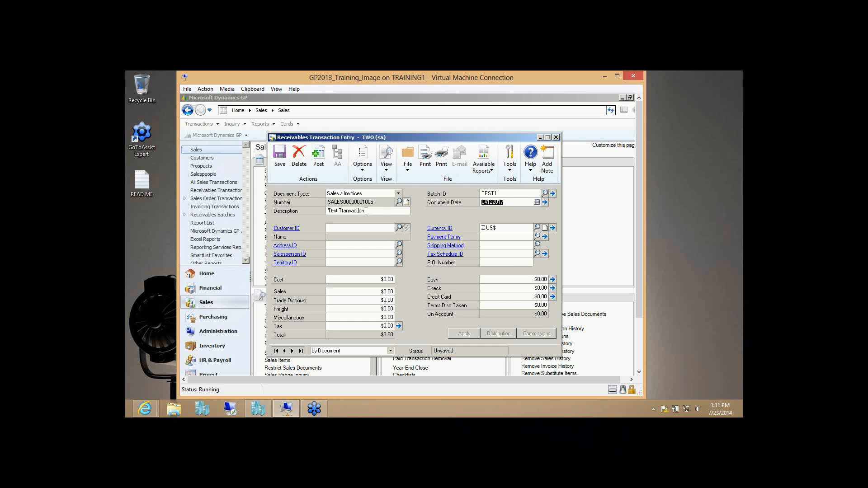
click(505, 202)
- Choose the resort customer and enter 500.00 in Sales for a $535.00 total, then view distributions
click(399, 228)
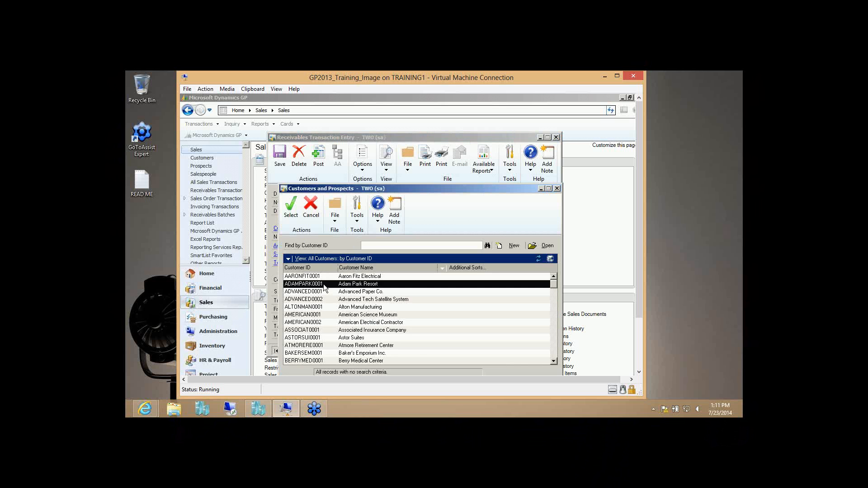
double_click(324, 284)
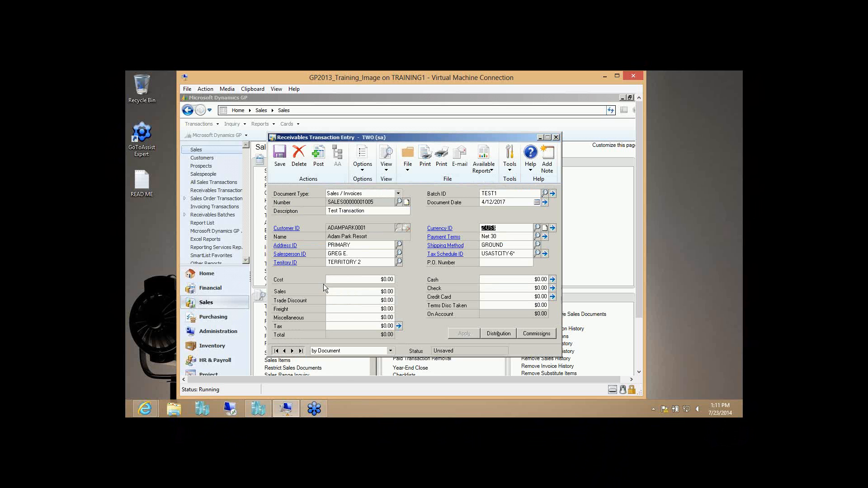
click(357, 294)
text(500.00)
key(Tab)
click(499, 334)
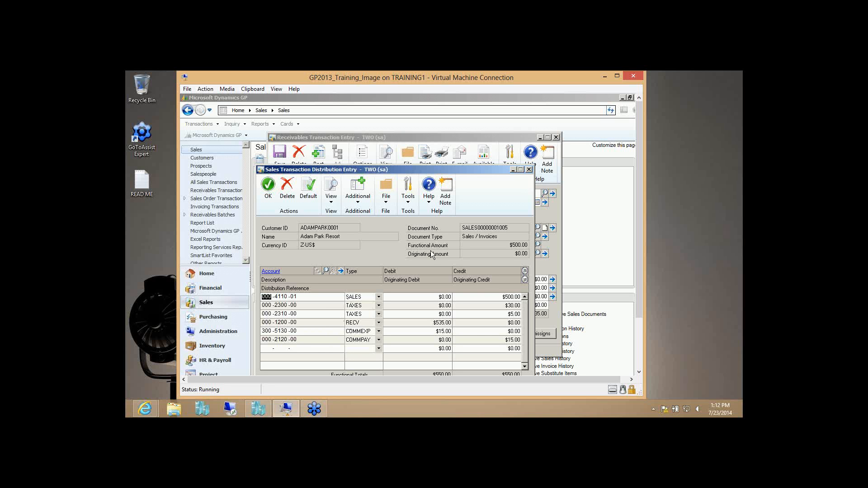
- Close Distribution Entry, then delete the test invoice and confirm the deletion
click(530, 170)
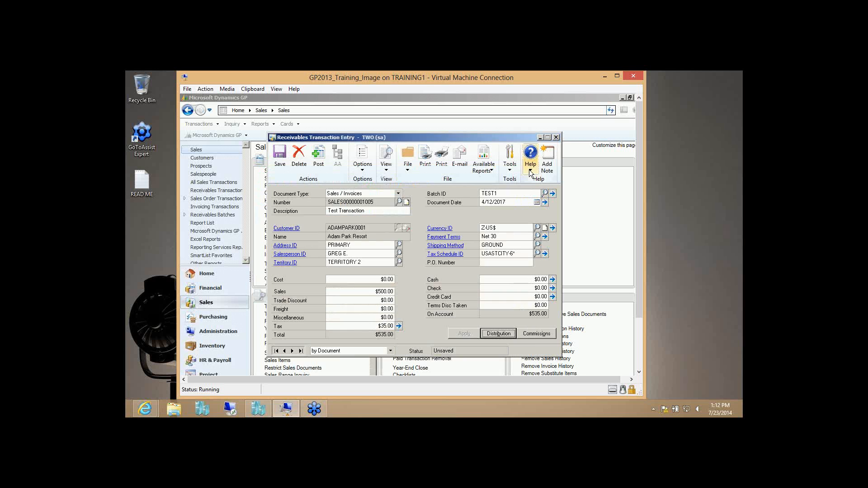
click(305, 163)
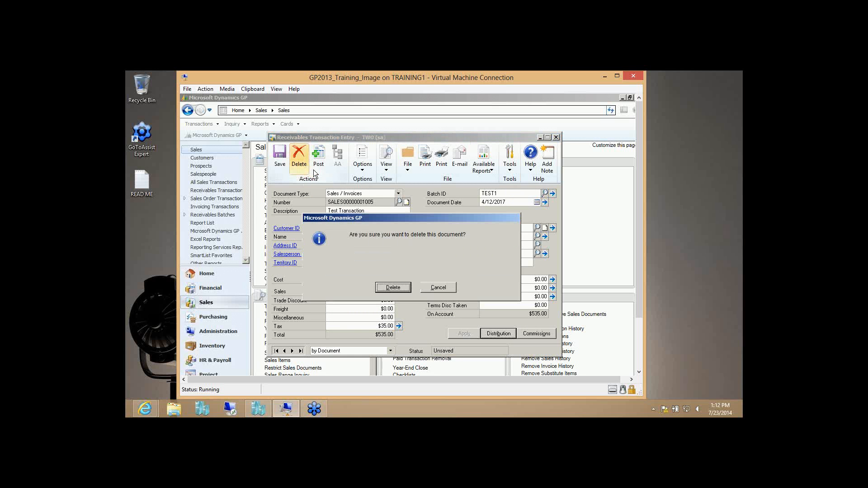
click(402, 289)
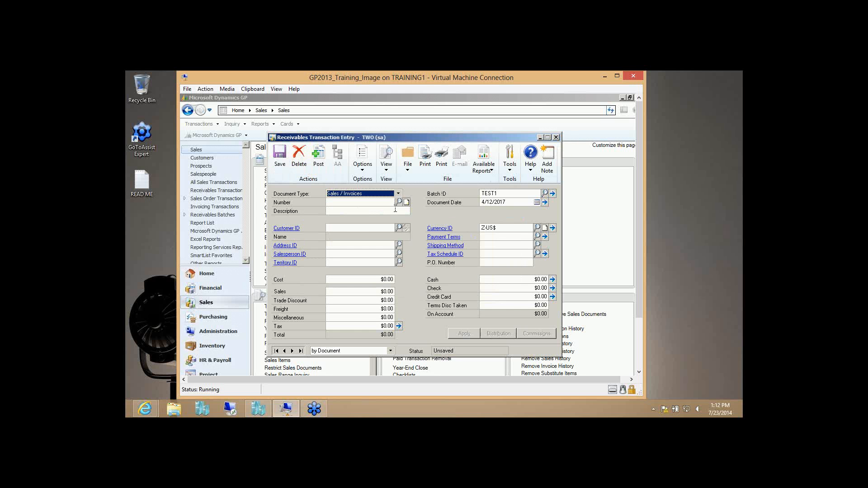
- Close Receivables Transaction Entry and open the Desktop folder showing the RMImport files
click(557, 137)
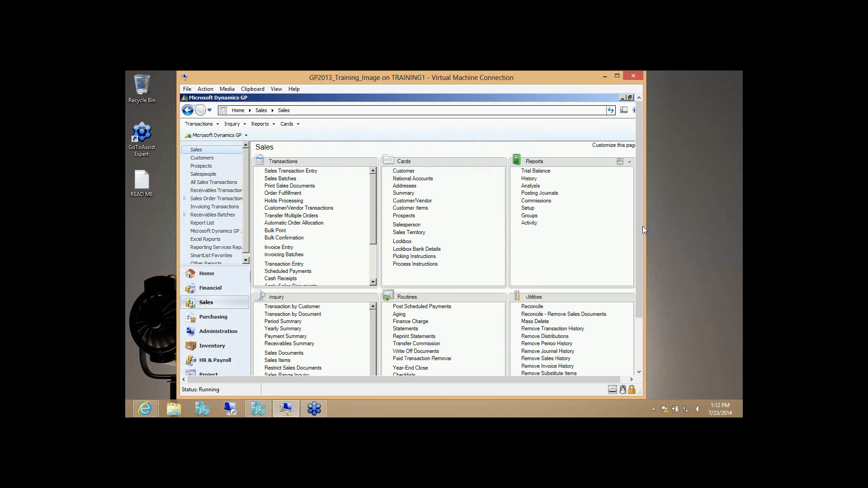
scroll(640, 229, down, 3)
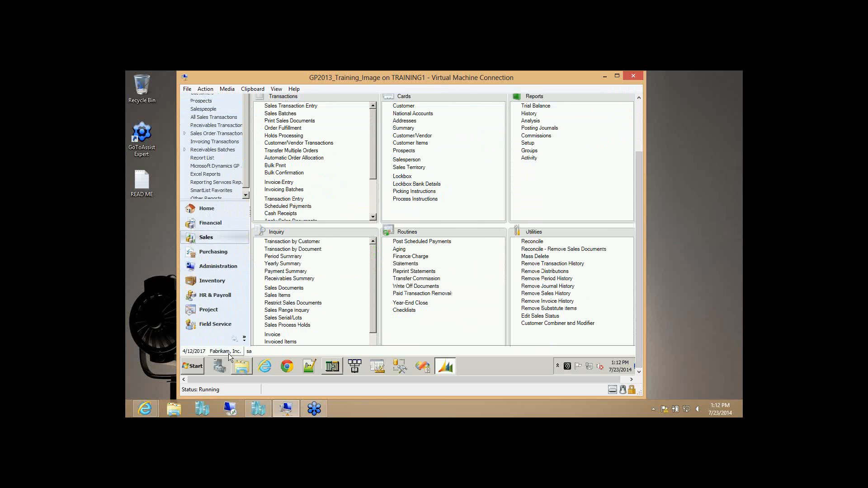
click(242, 367)
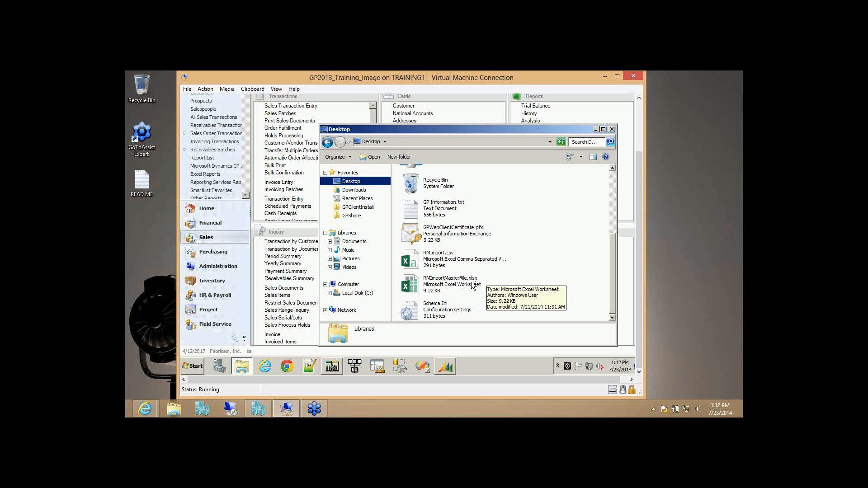
- Compare RMImport.csv with RMImportMasterFile.xlsx, then open RMImportMasterFile.xlsx in Excel
click(452, 261)
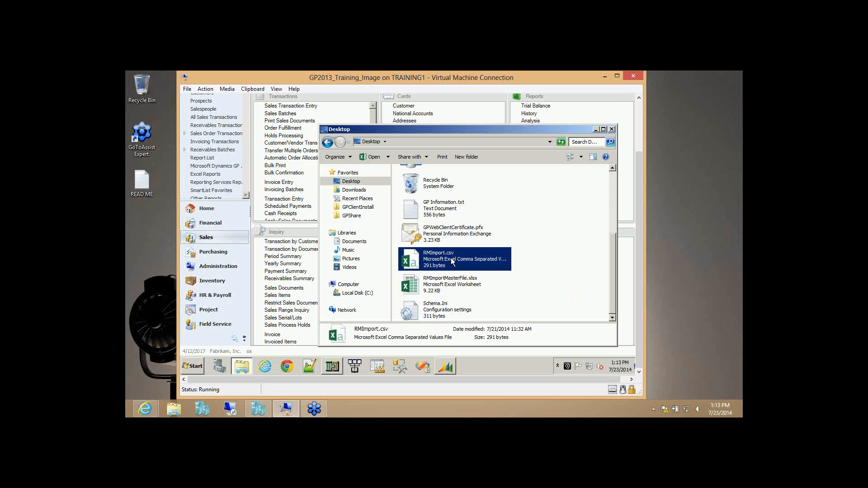
click(442, 284)
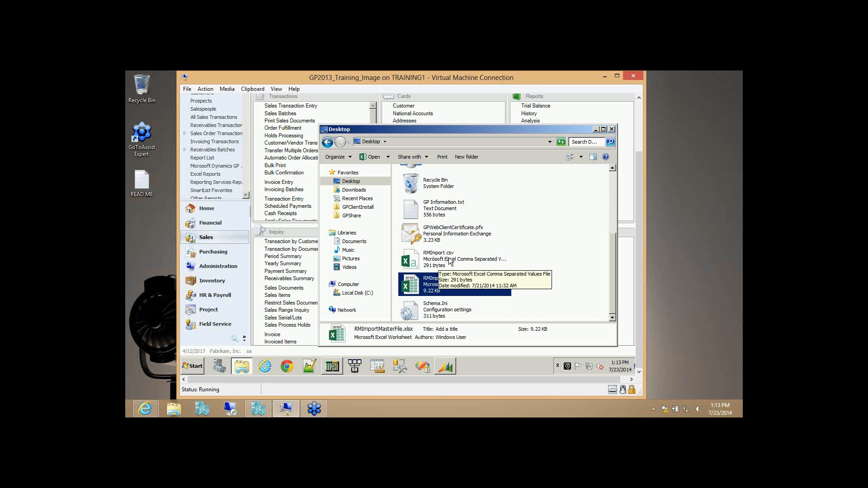
click(438, 261)
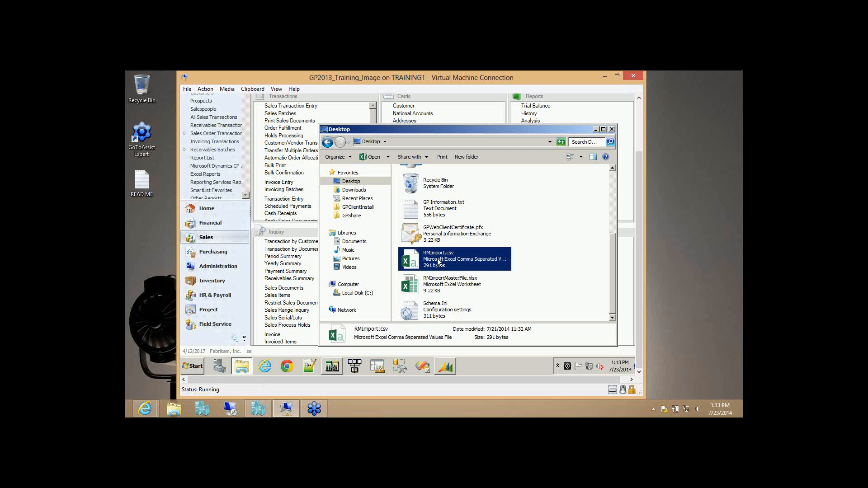
double_click(438, 281)
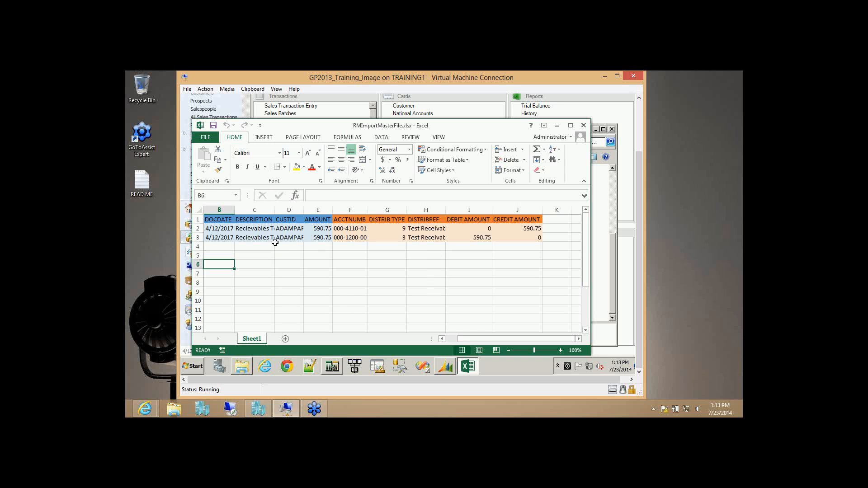
drag(216, 220, 318, 237)
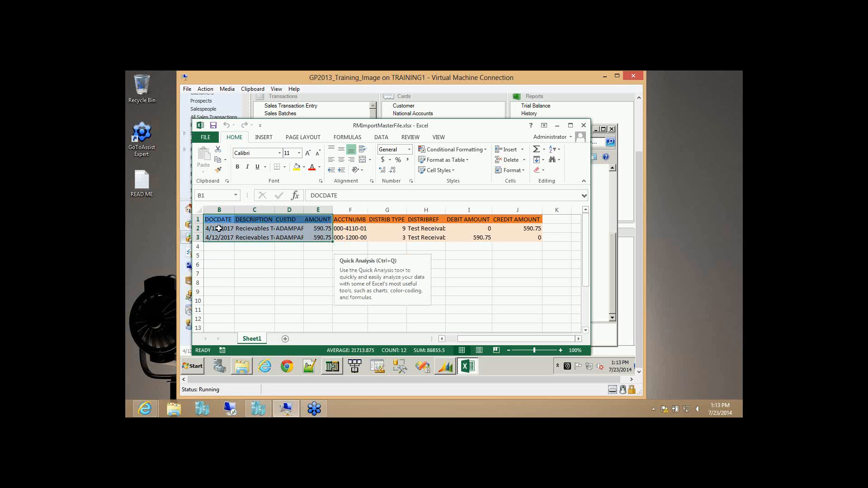
click(442, 339)
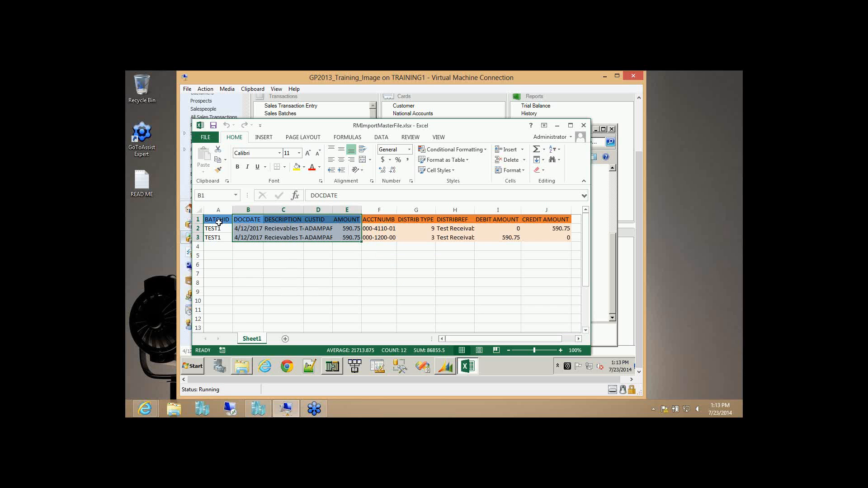
drag(214, 220, 347, 236)
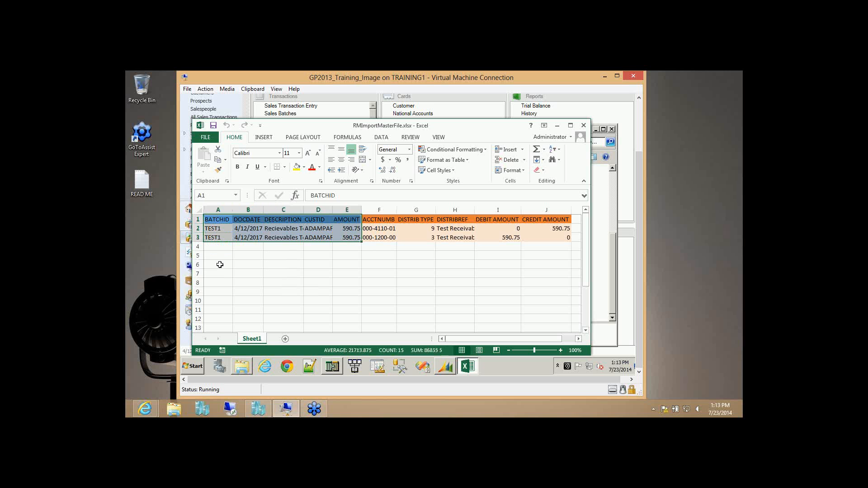
click(252, 229)
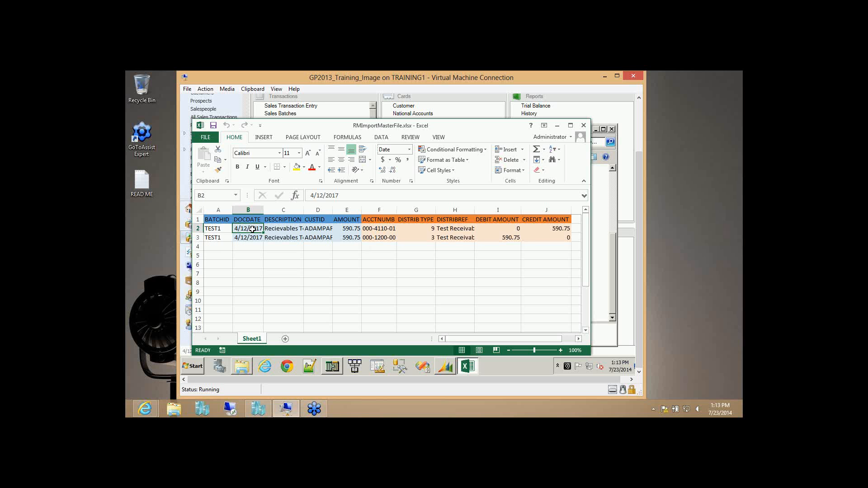
click(283, 230)
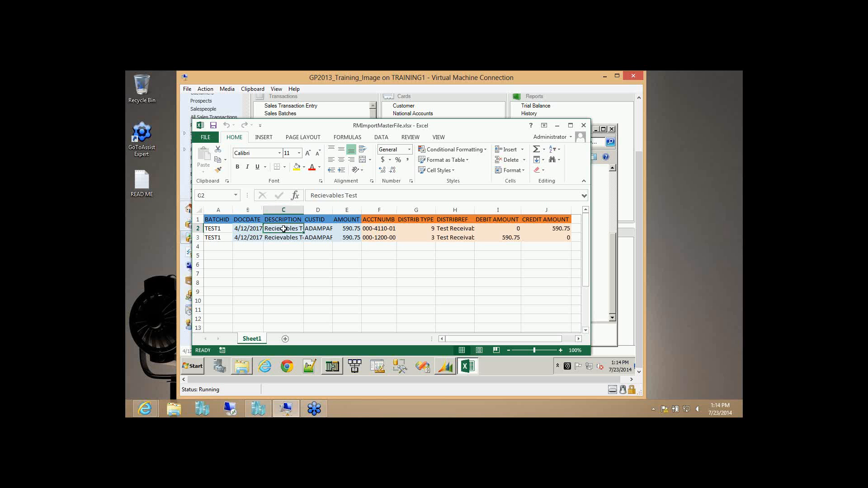
click(316, 230)
click(349, 231)
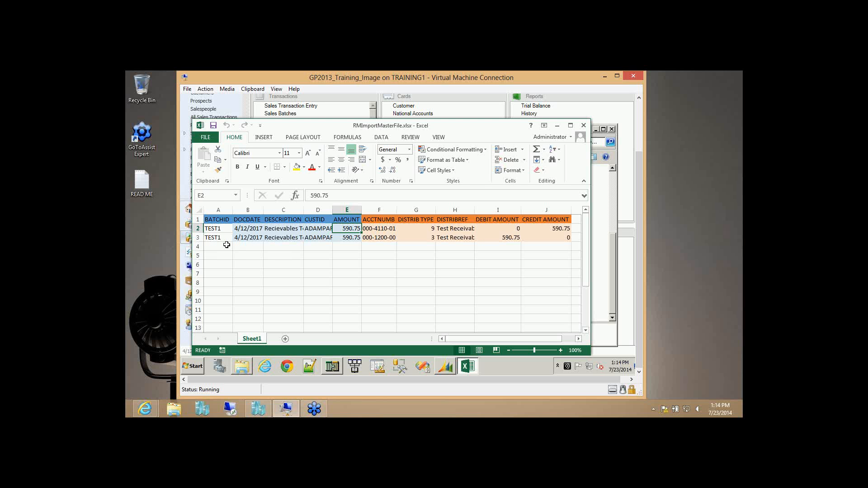
- Fill batch TEST1, date 4/12/2017 and the description down into rows 4–5, and select customer IDs D2:D3
drag(223, 230, 235, 260)
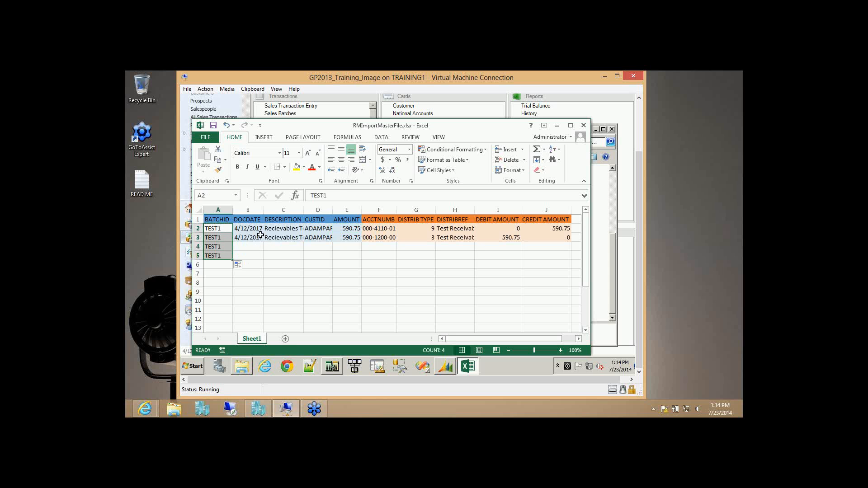
drag(252, 229, 264, 258)
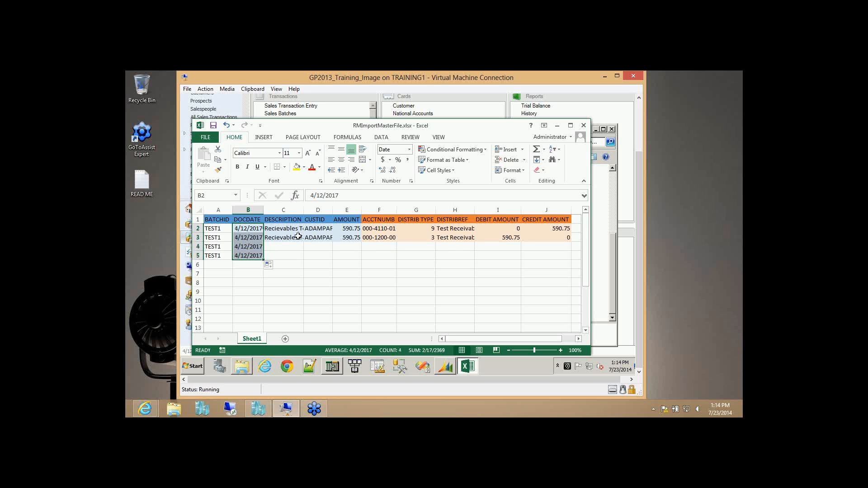
drag(297, 231, 302, 261)
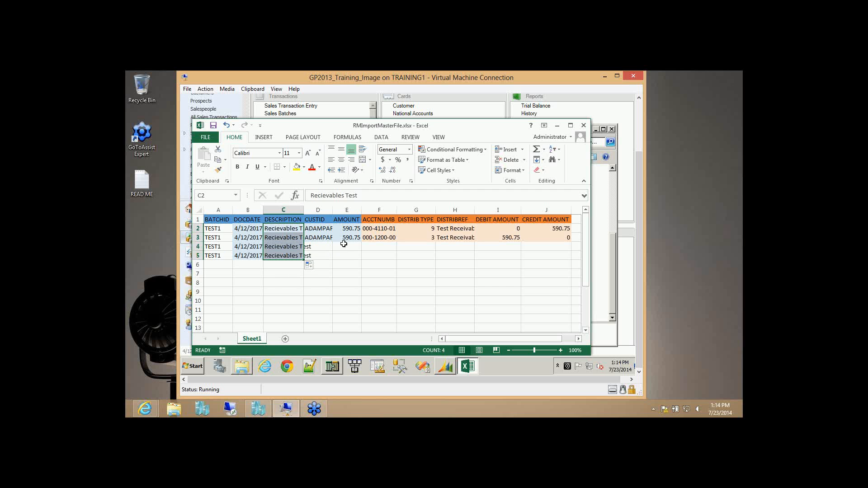
click(327, 246)
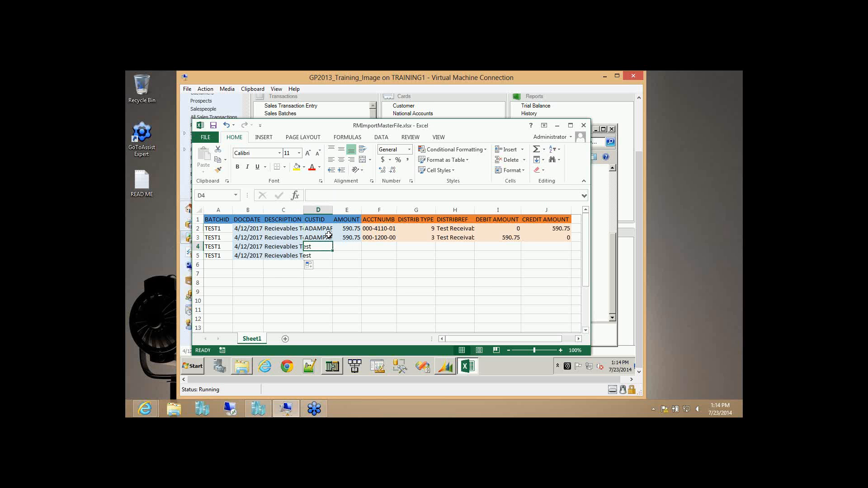
drag(328, 230, 332, 258)
- Enter amount 100.00 in E4 and copy it into E5
click(357, 245)
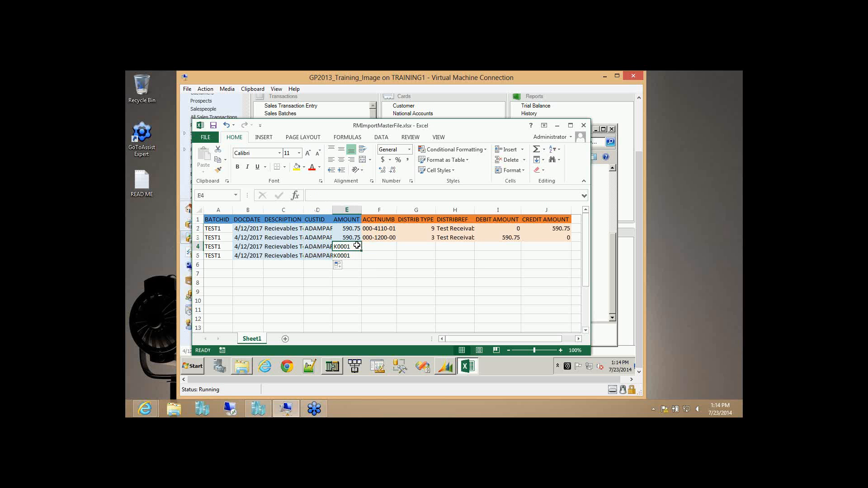
text(10)
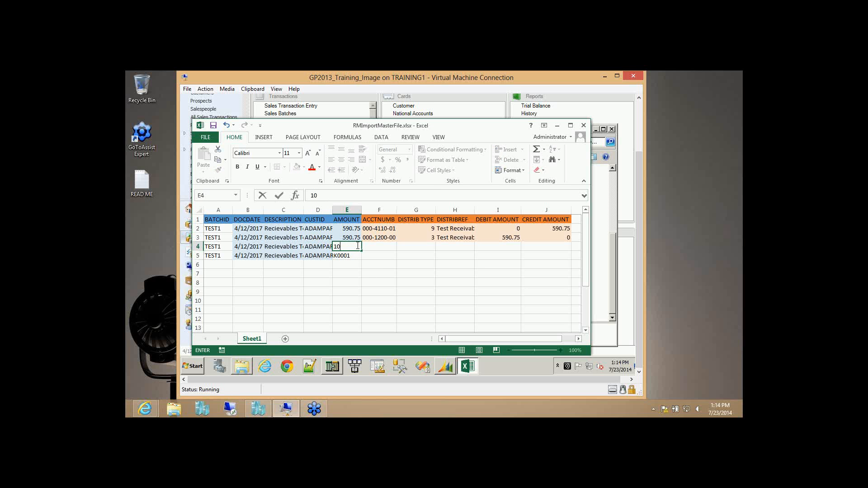
text(0.00)
key(Return)
click(357, 245)
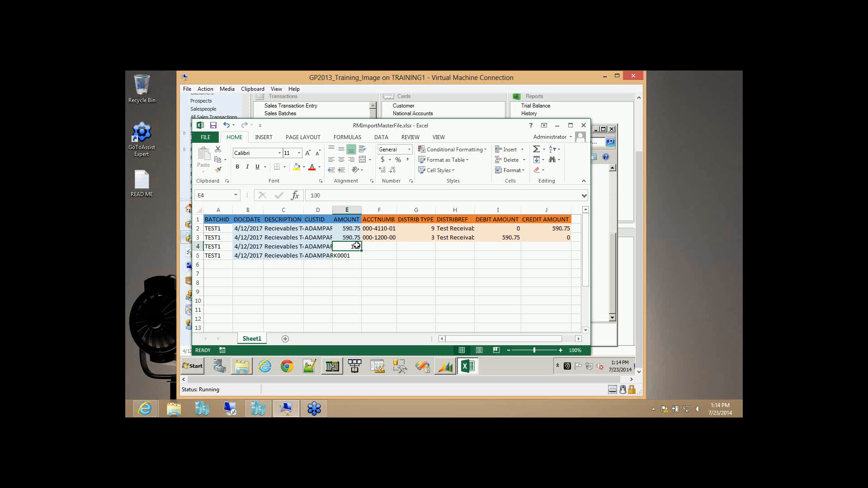
key(ctrl+c)
key(Down)
key(ctrl+v)
key(Right)
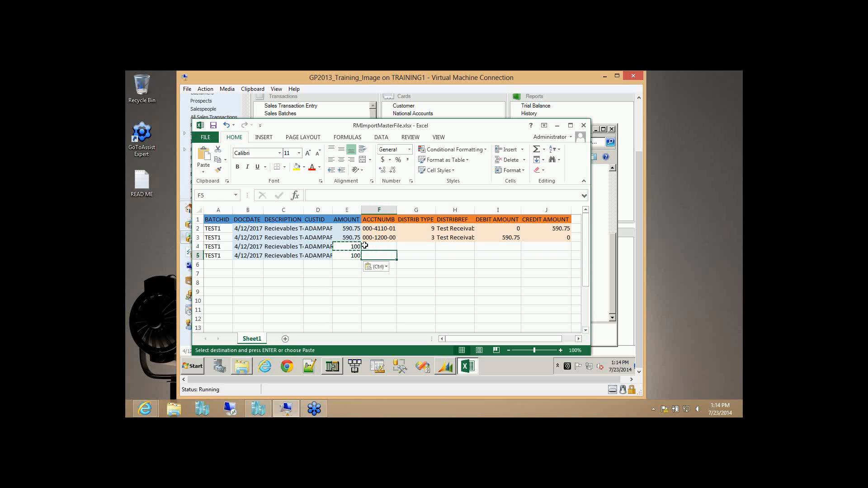
click(376, 245)
double_click(377, 245)
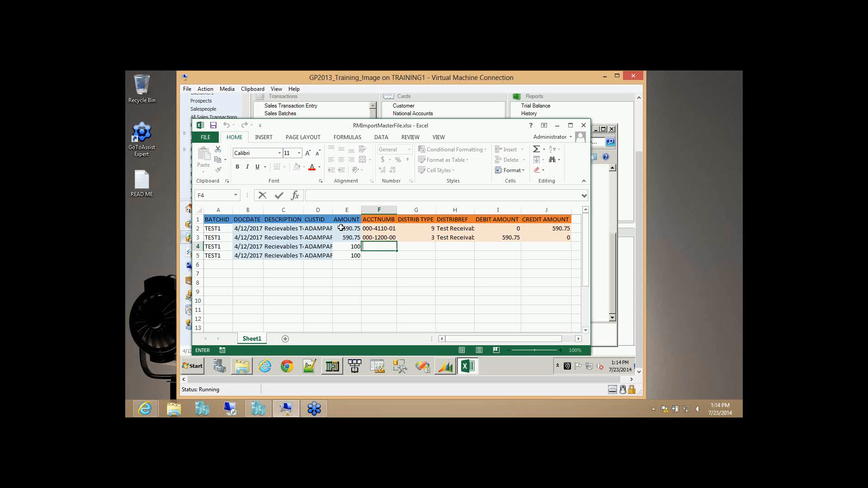
drag(341, 229, 217, 236)
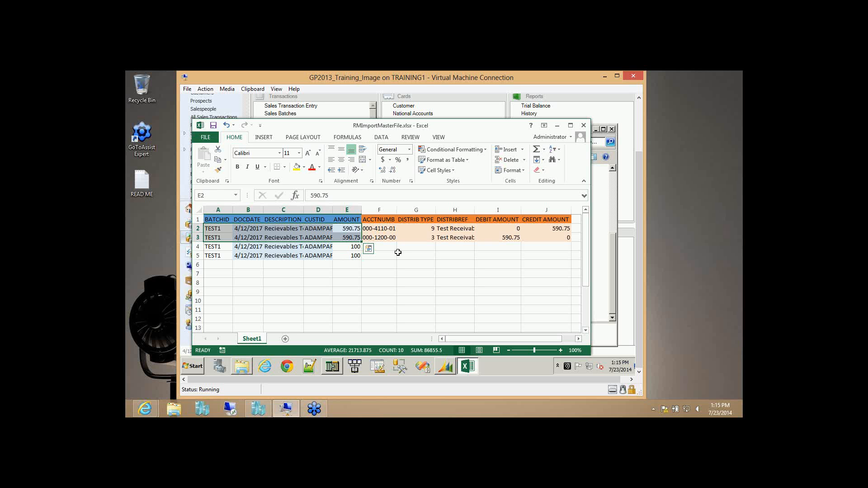
- Copy account numbers 000-4110-01/000-1200-00 and distribution types 9 and 3 into rows 4–5
click(394, 248)
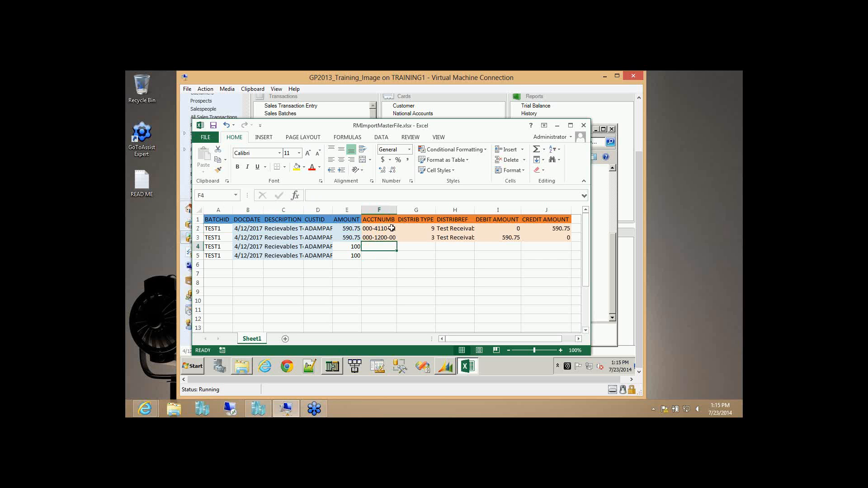
drag(392, 230, 391, 238)
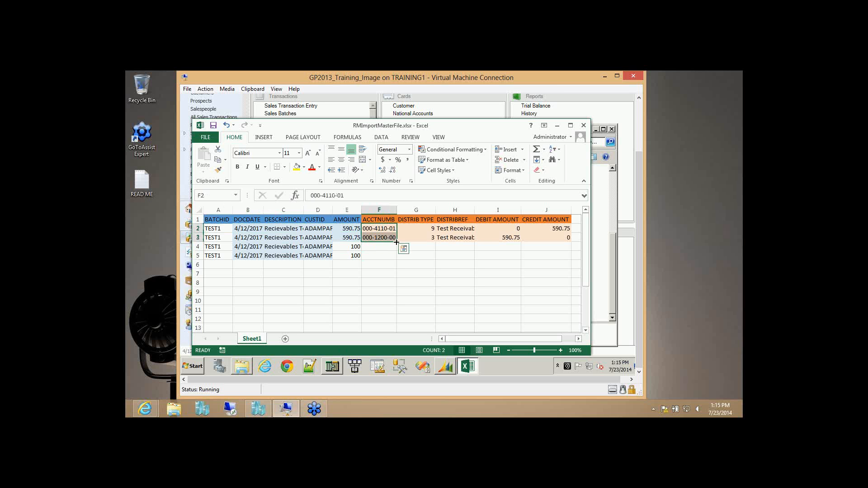
key(ctrl+c)
click(396, 242)
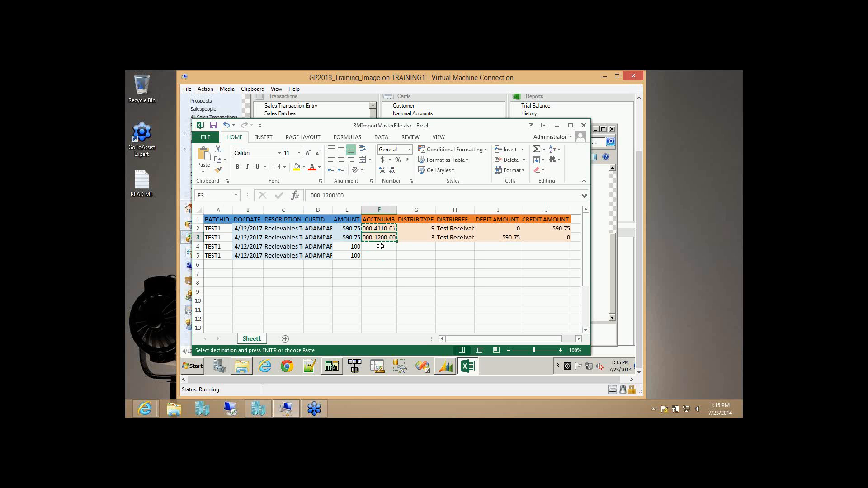
click(380, 246)
key(ctrl+v)
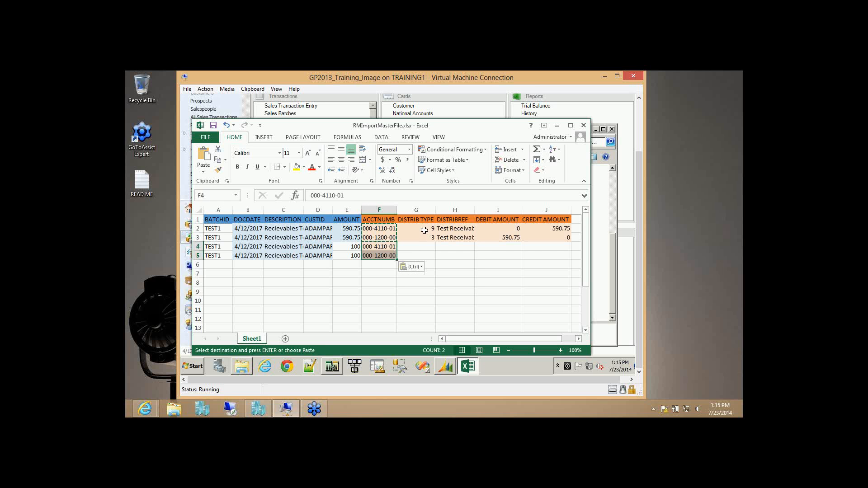
drag(423, 228, 425, 238)
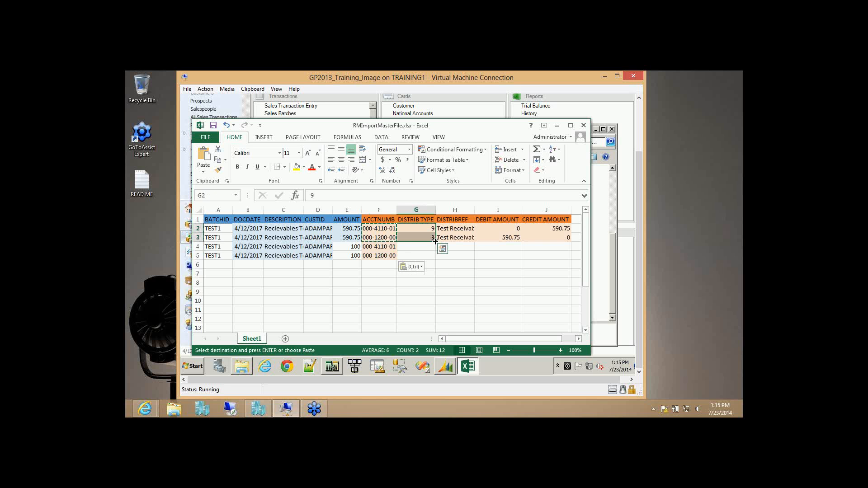
key(ctrl+c)
click(428, 246)
key(ctrl+v)
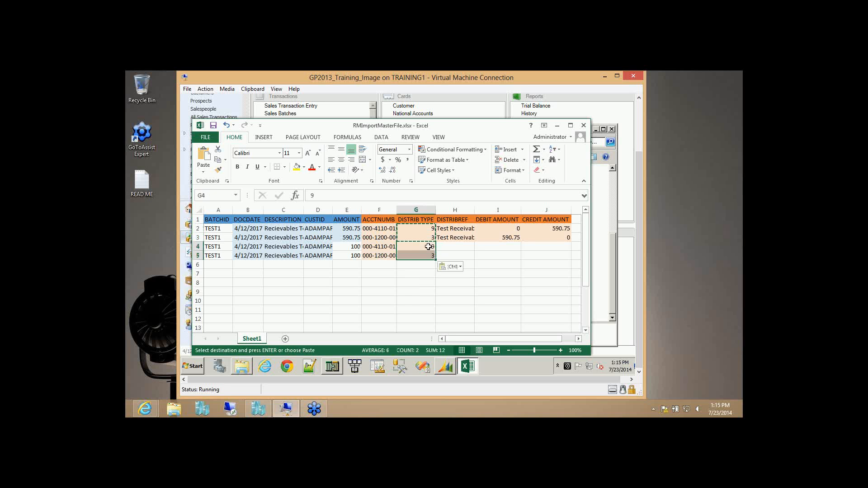
- Copy the Test Receivables references from H2:H3 into H4:H5
click(461, 246)
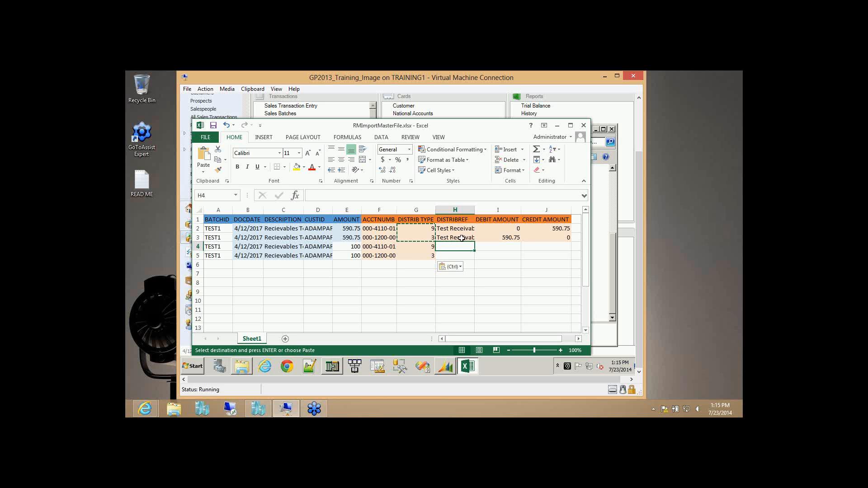
drag(466, 230, 466, 236)
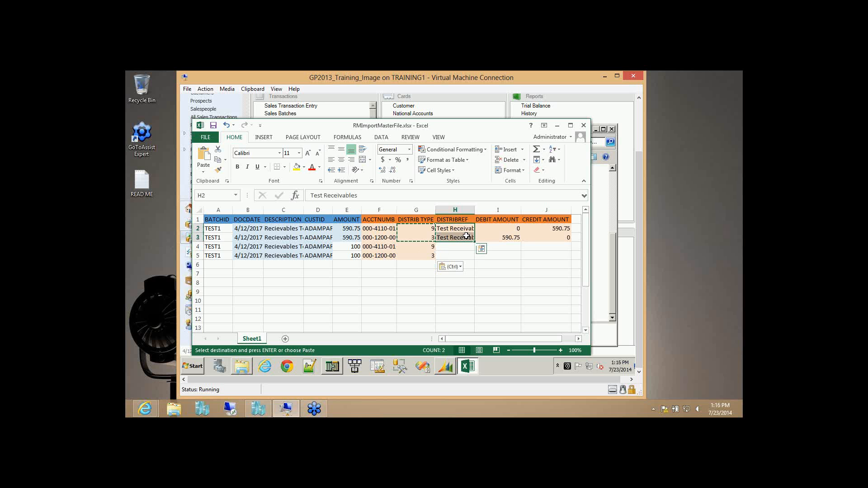
key(ctrl+c)
click(466, 246)
key(ctrl+v)
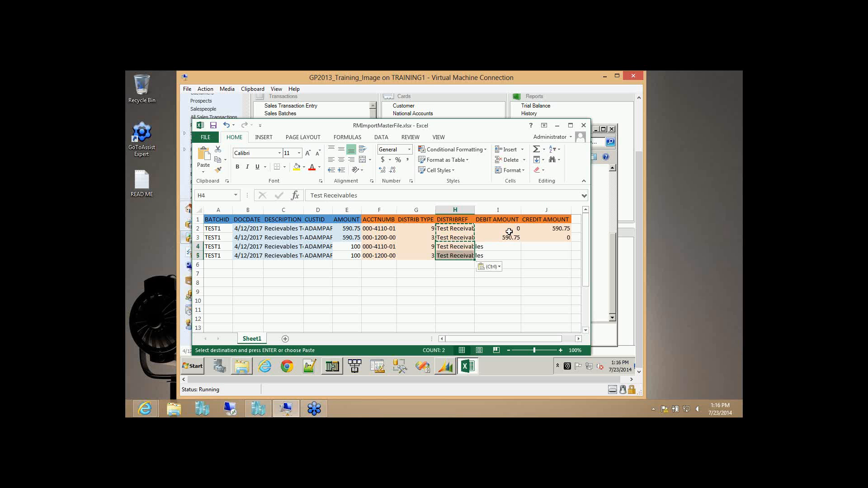
- Enter debit 0/credit 100 in row 4 and debit 100/credit 0 in row 5
click(511, 247)
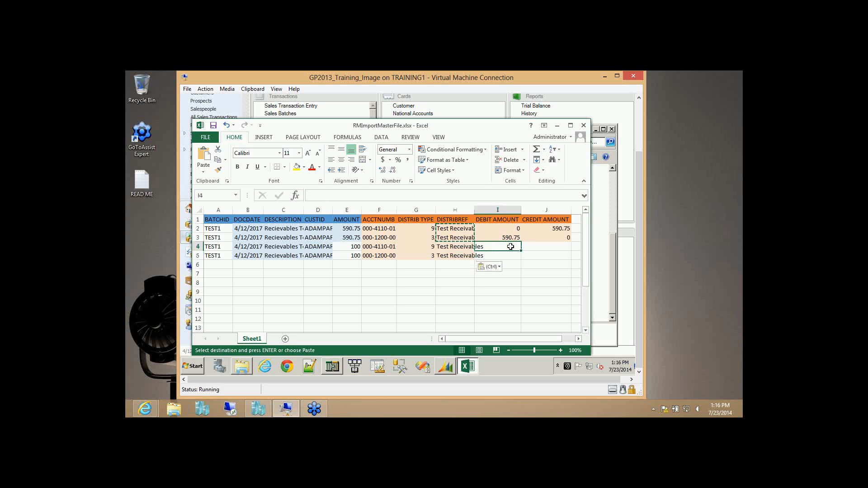
text(0)
key(Right)
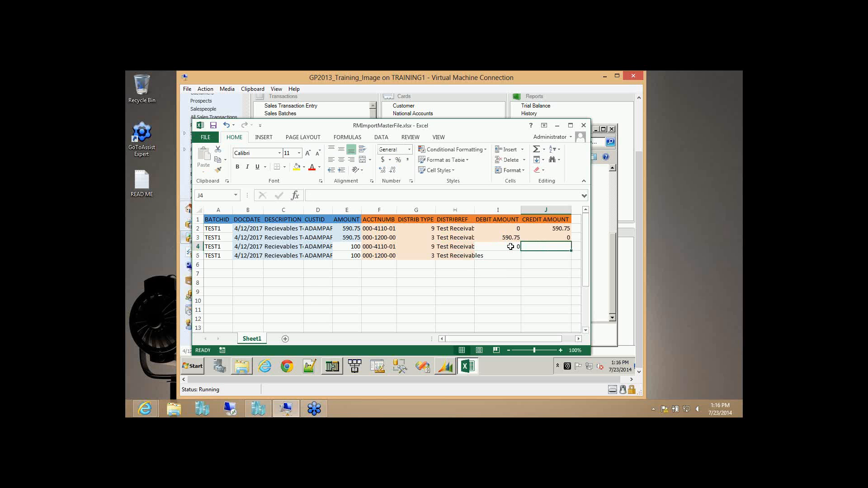
text(100)
key(Return)
key(Left)
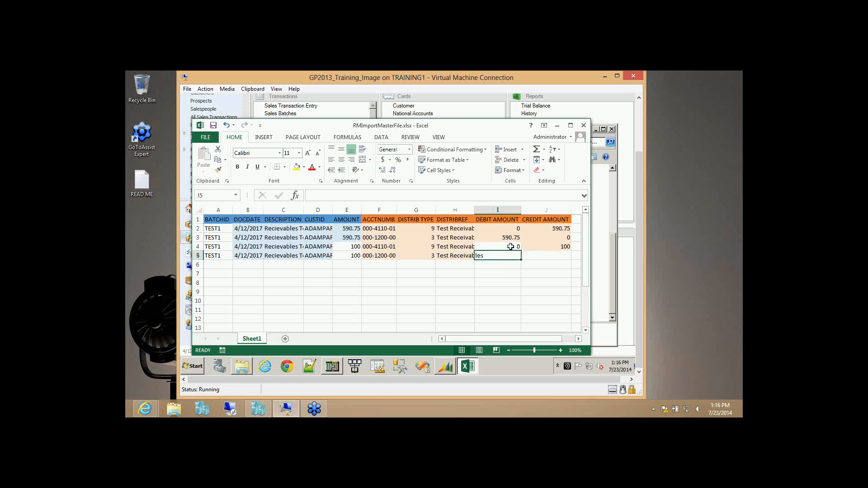
text(0)
key(BackSpace)
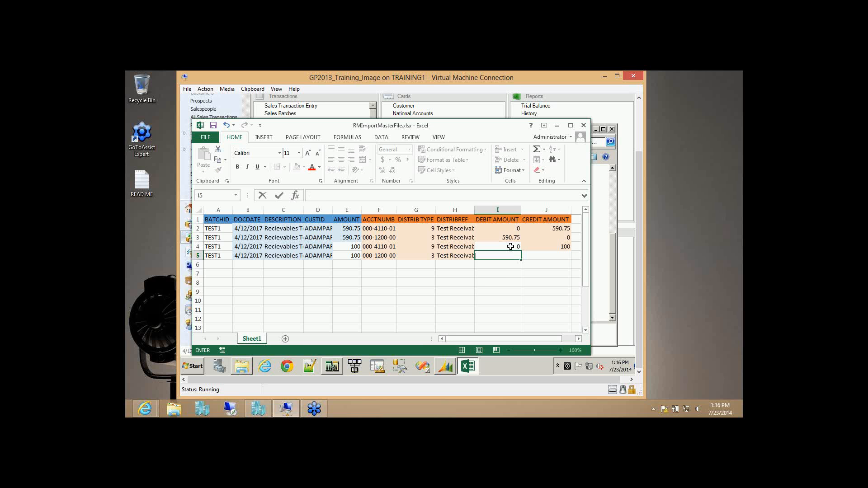
text(100)
key(Tab)
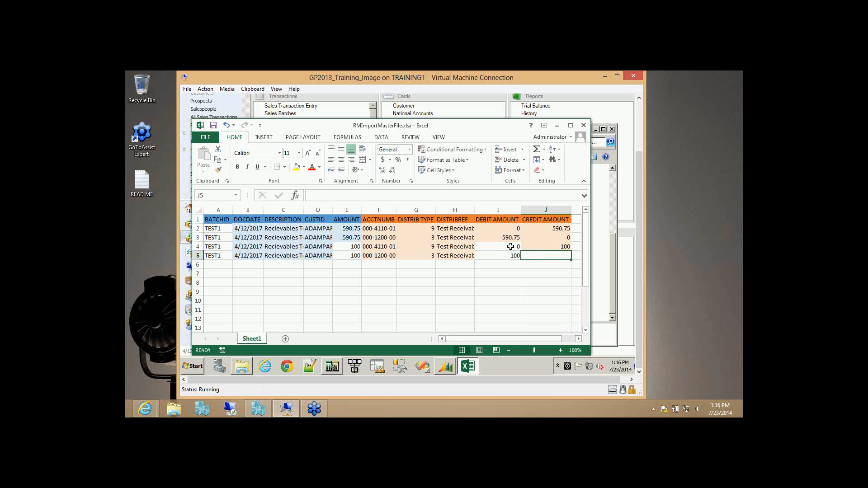
text(0)
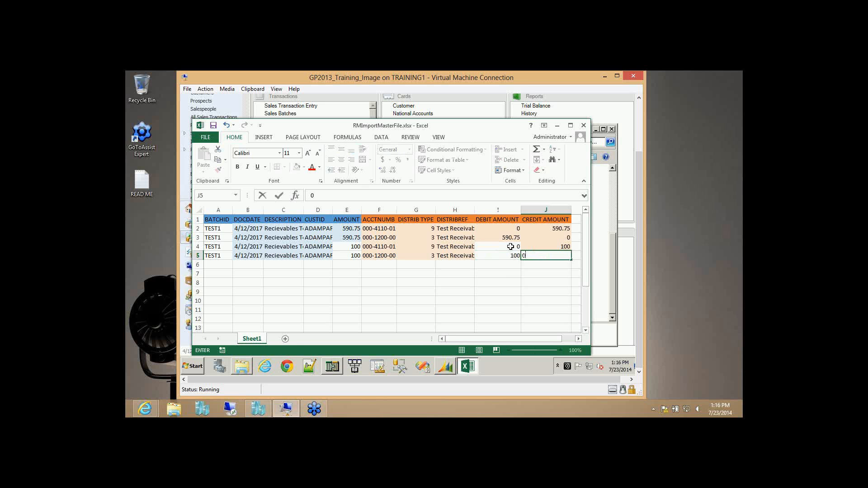
click(213, 126)
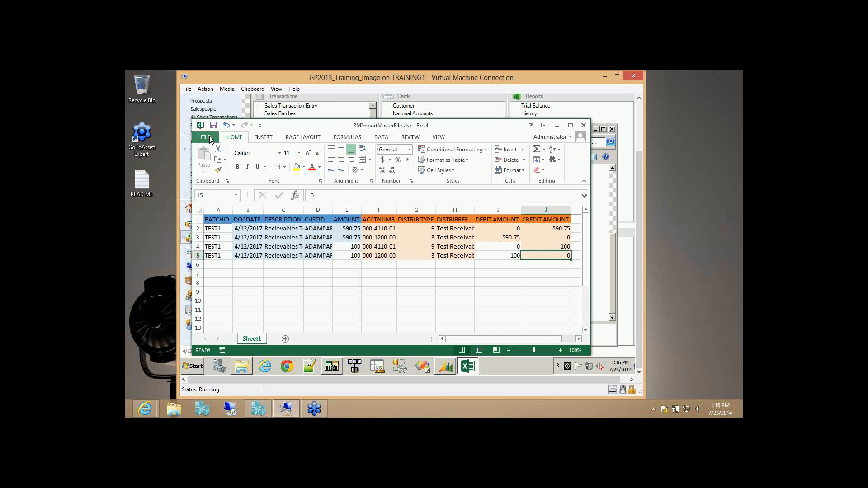
- Save As CSV (Comma delimited) named RMImport.csv on the Desktop, confirming replace and keeping CSV format
click(209, 138)
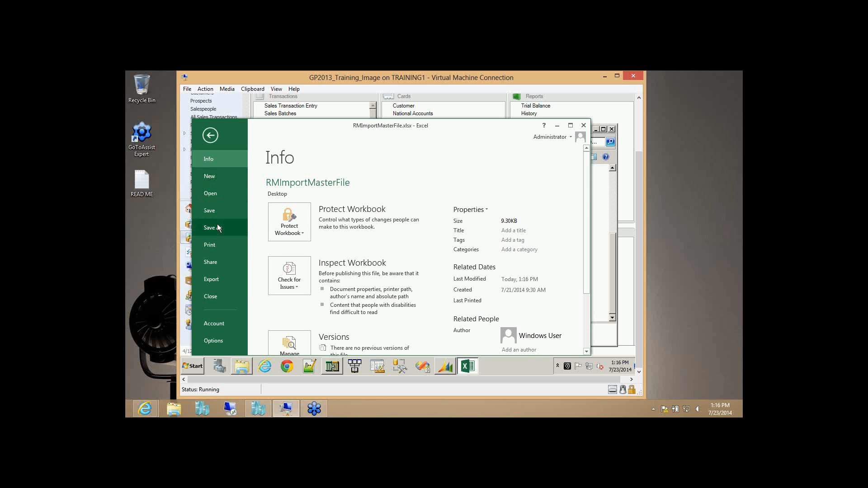
click(218, 226)
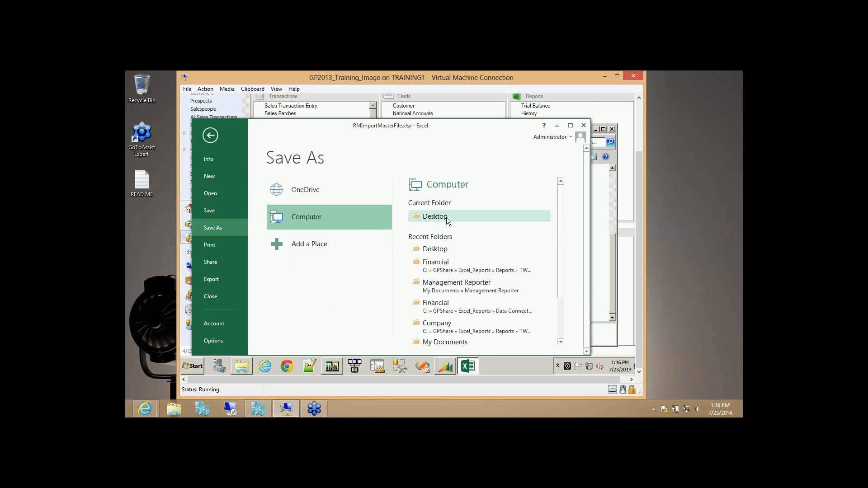
click(446, 217)
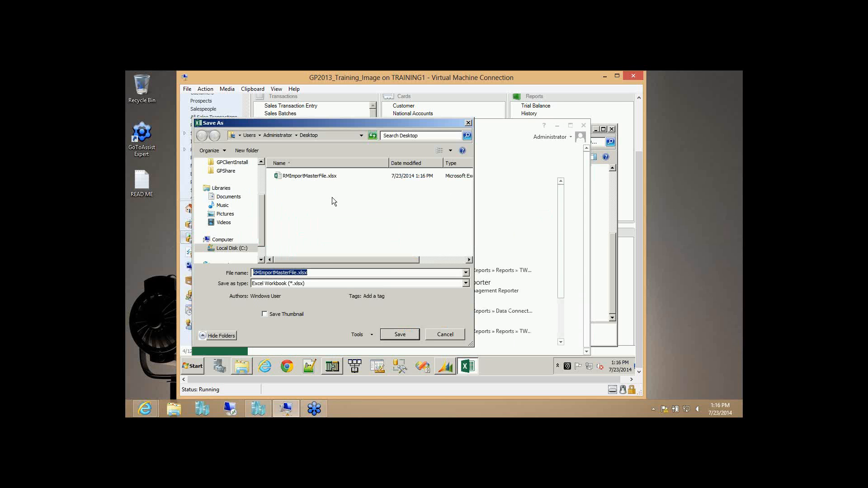
click(340, 284)
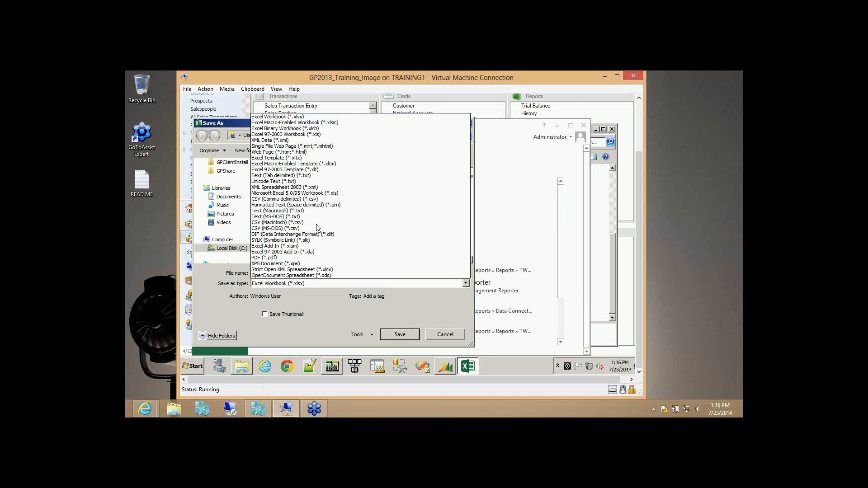
click(312, 202)
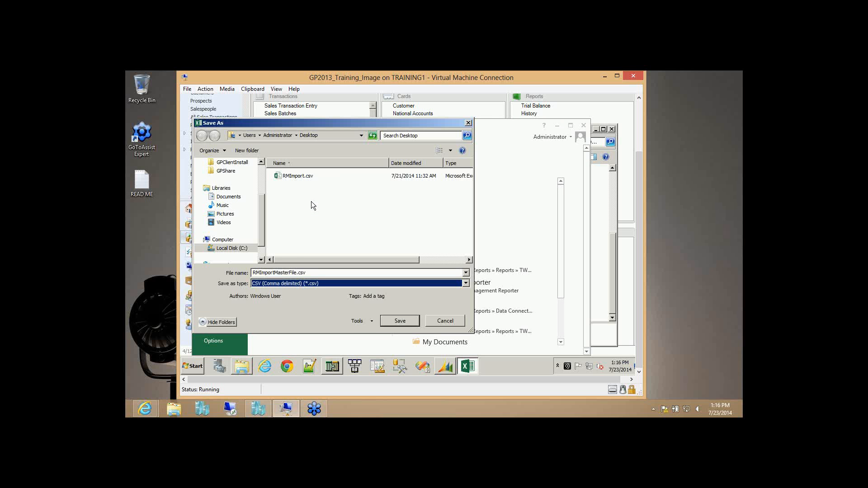
click(300, 175)
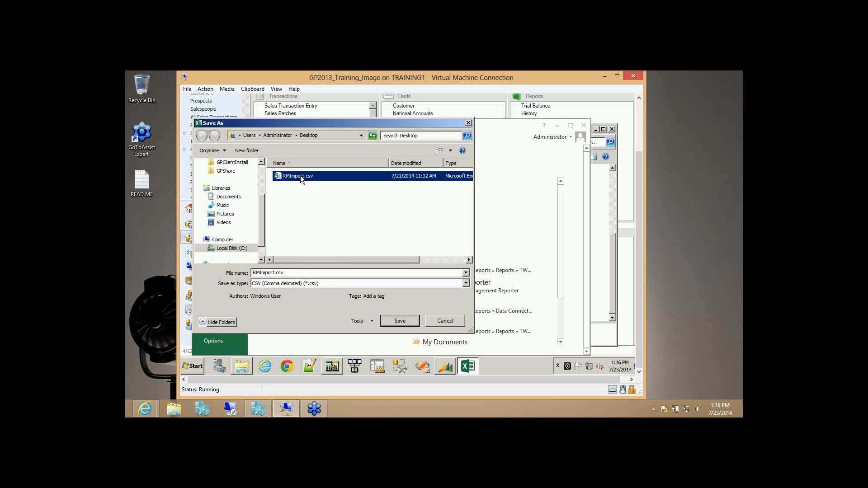
click(403, 324)
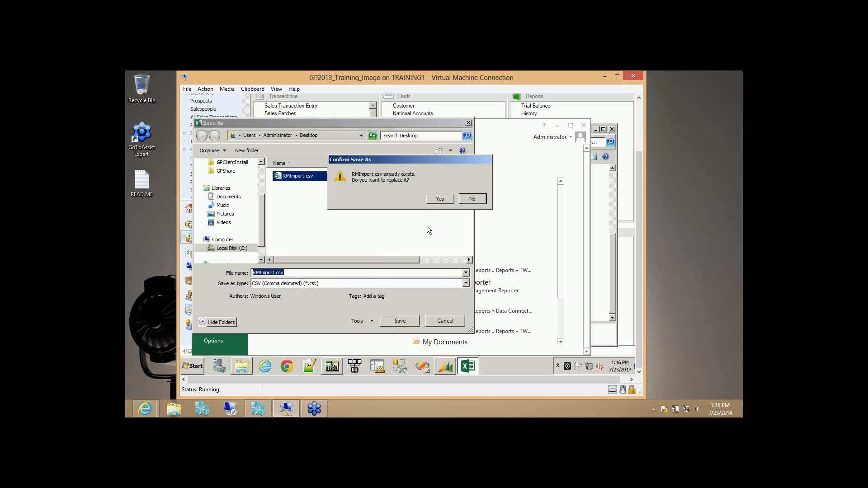
click(438, 199)
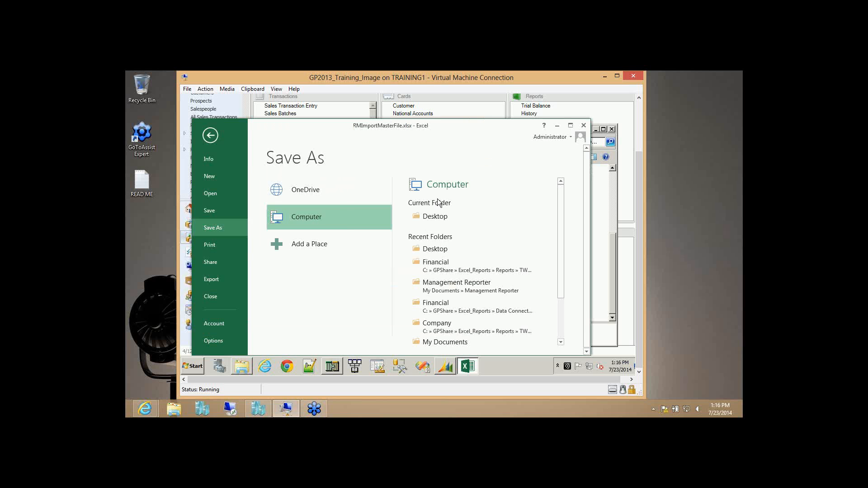
click(383, 218)
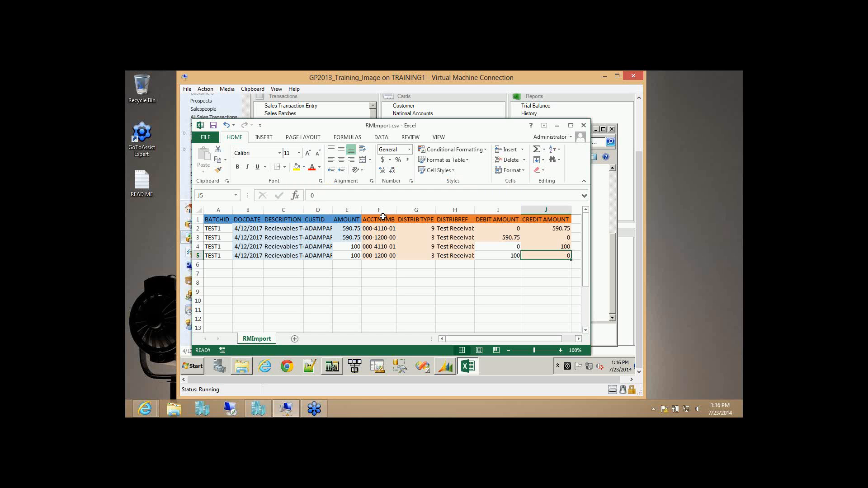
- Close Excel without saving and close the Desktop folder window
click(584, 125)
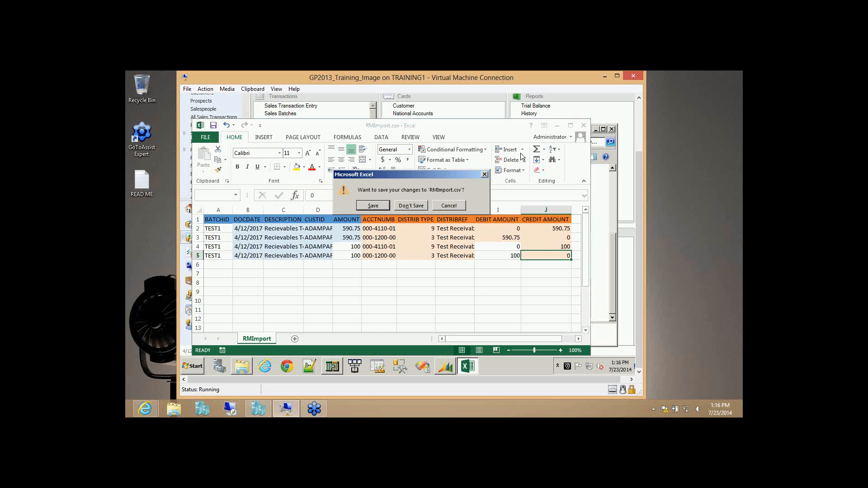
click(402, 206)
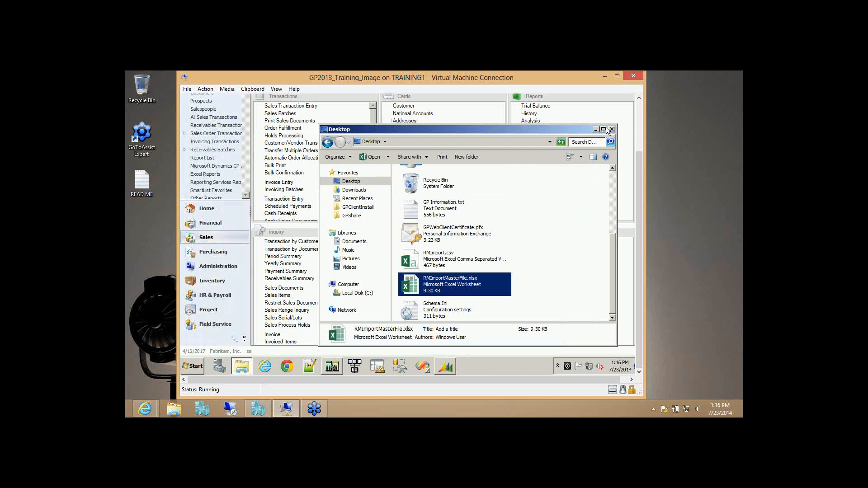
click(612, 130)
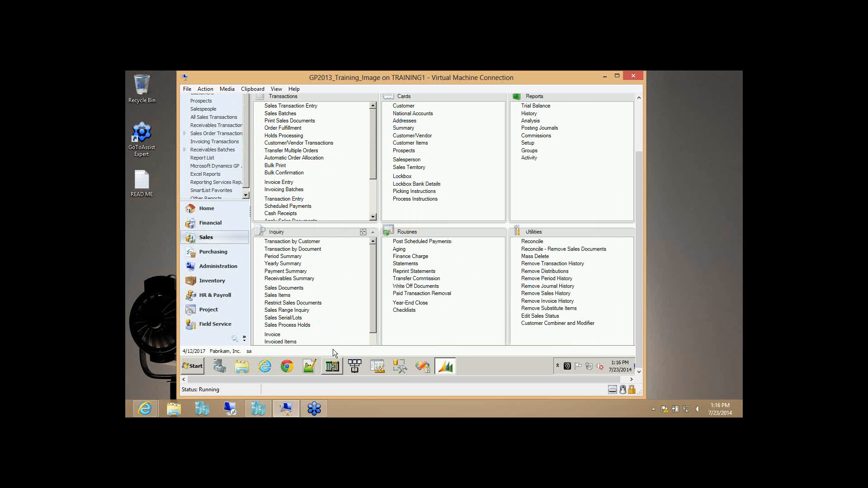
- In Integration Manager's Object Browser, expand Destination Adapters > Microsoft Dynamics GP > Receivables Management and select Receivables Transaction
click(333, 368)
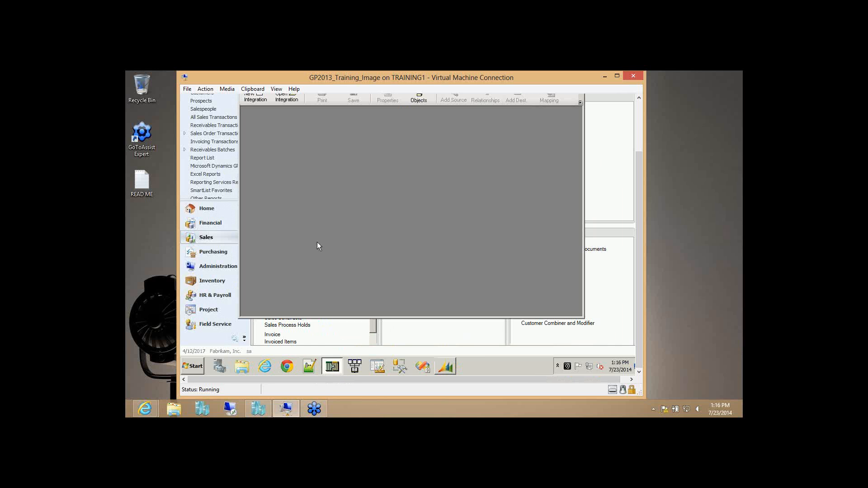
drag(640, 186, 639, 134)
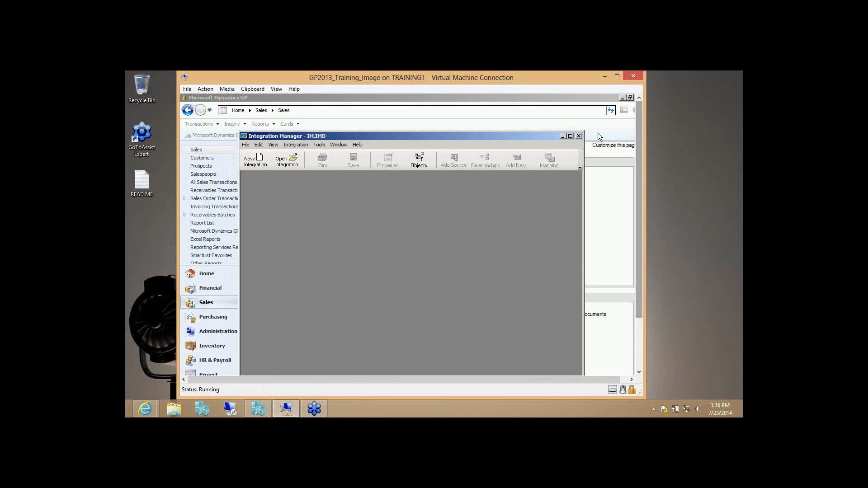
click(416, 163)
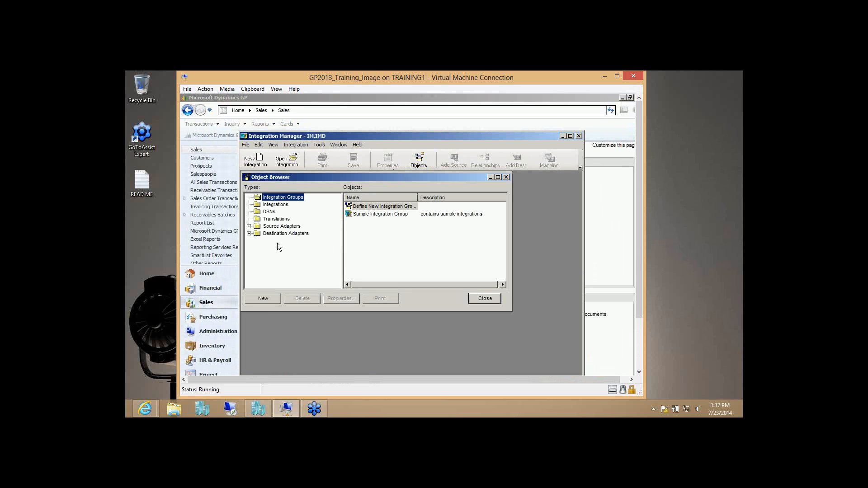
click(249, 233)
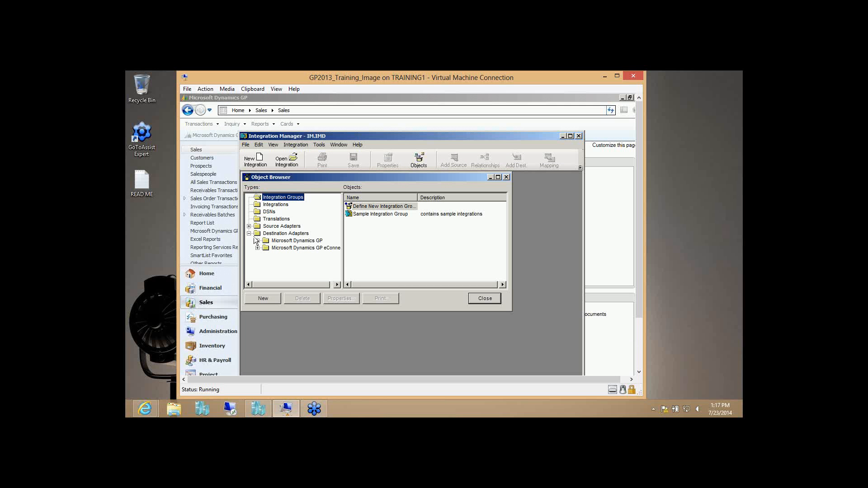
click(258, 241)
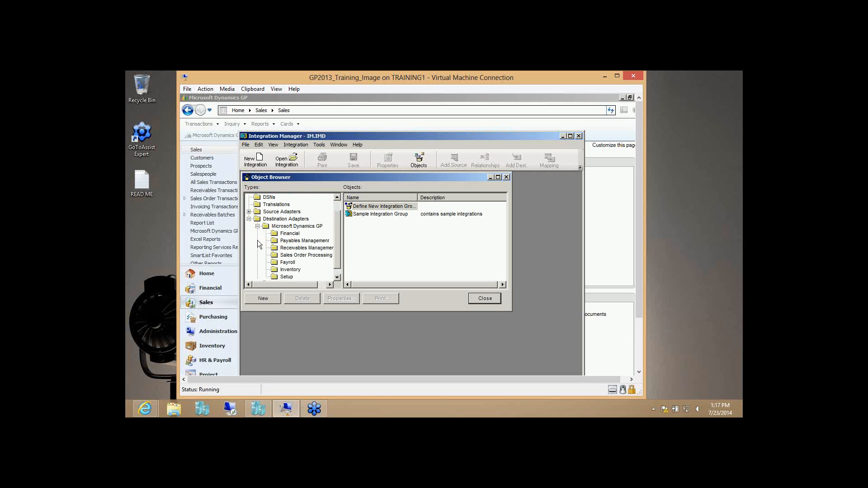
click(285, 248)
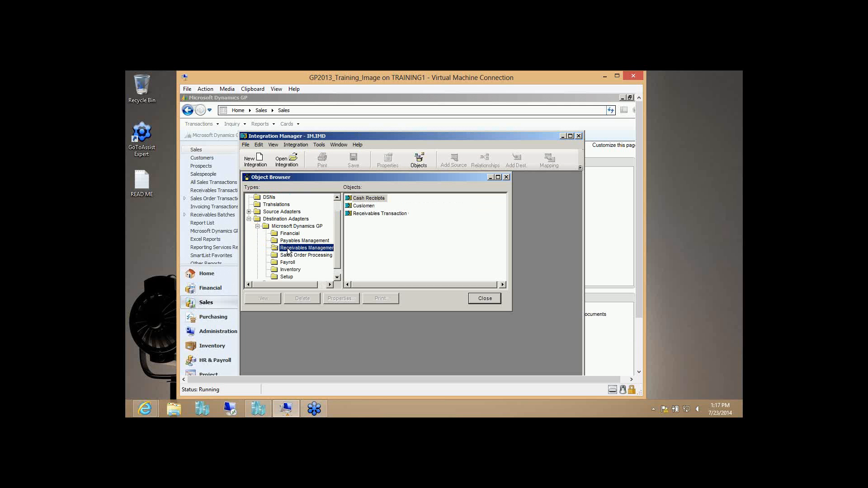
click(382, 213)
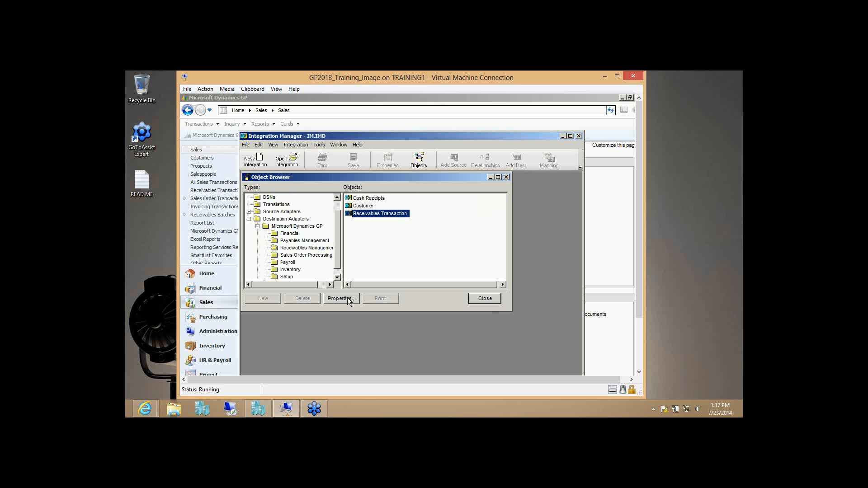
click(347, 298)
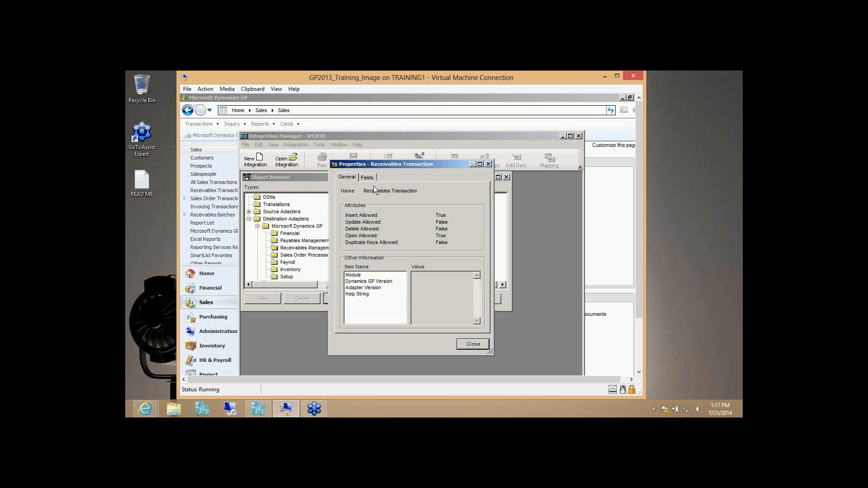
click(368, 178)
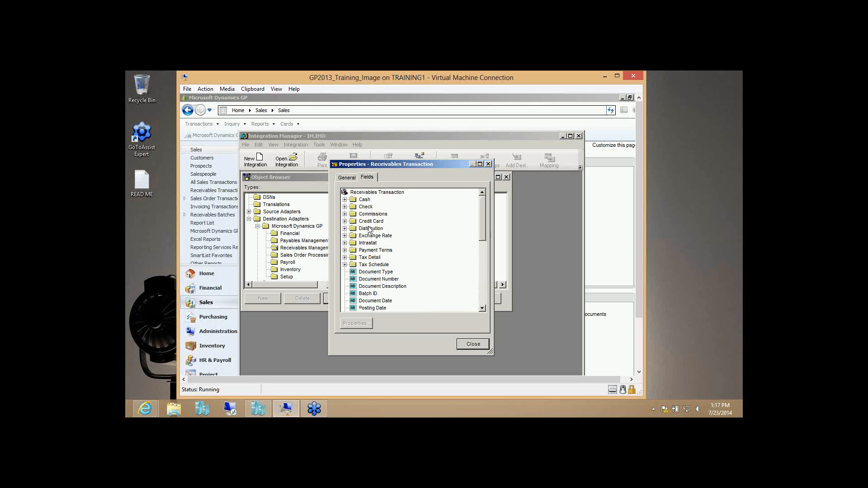
click(345, 228)
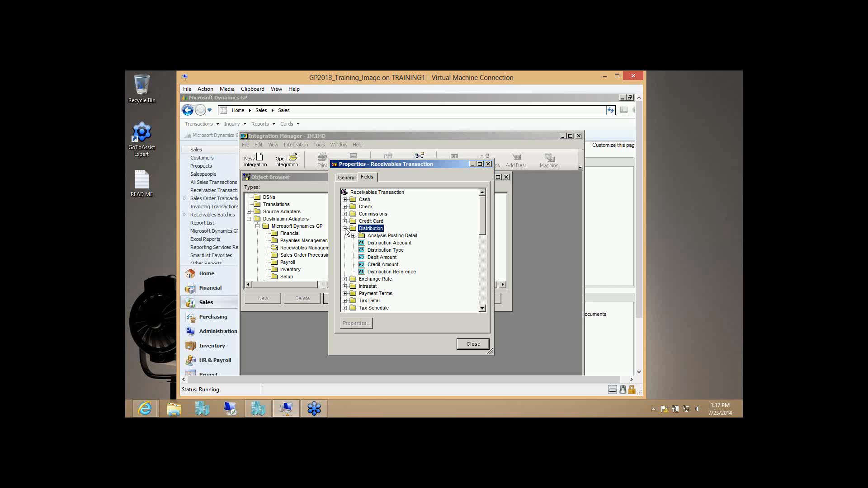
click(392, 251)
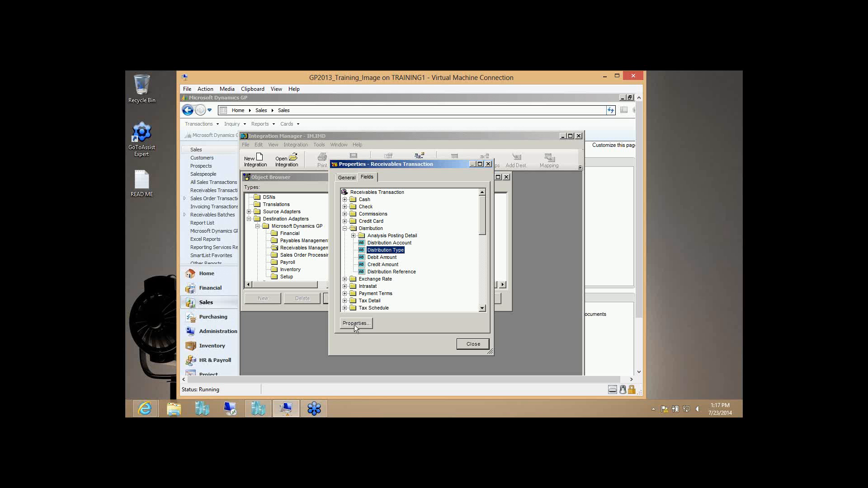
click(356, 323)
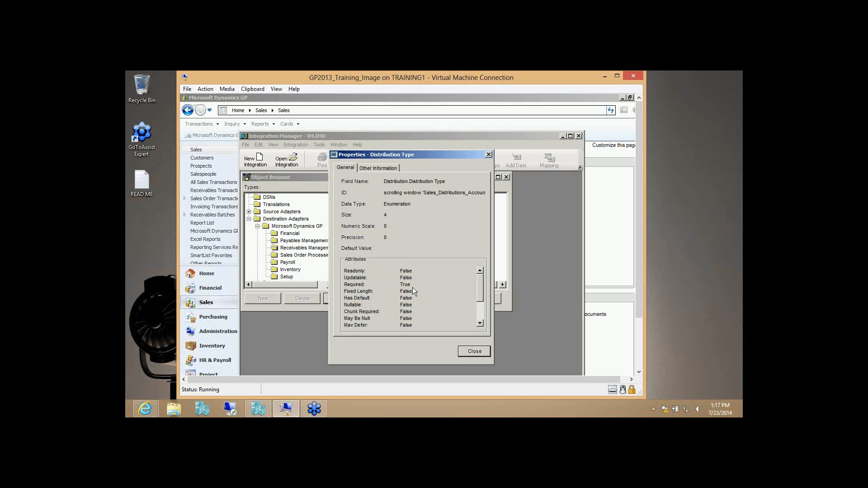
click(402, 284)
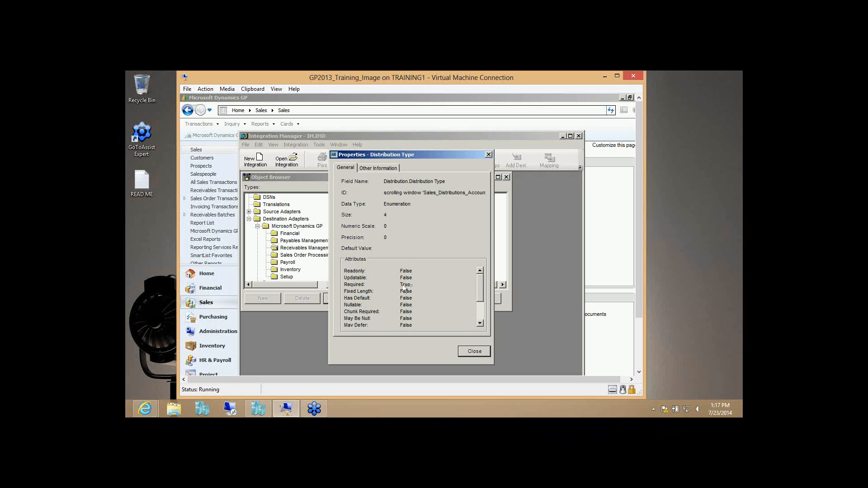
click(366, 168)
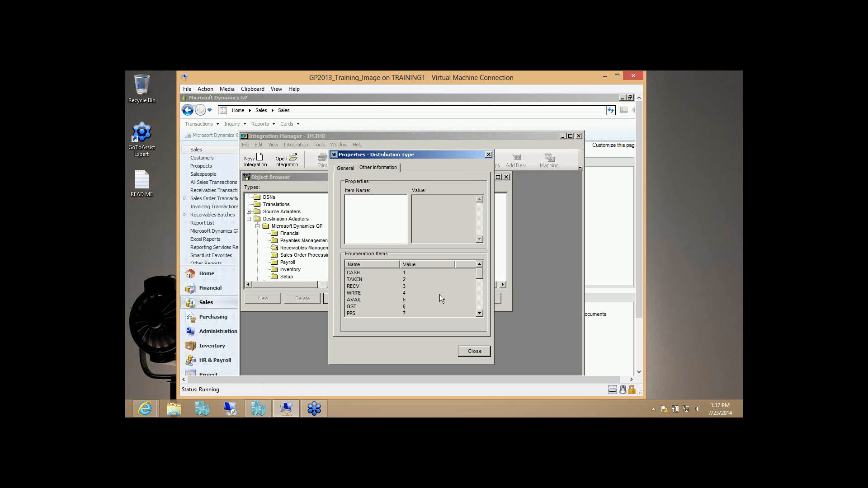
click(482, 292)
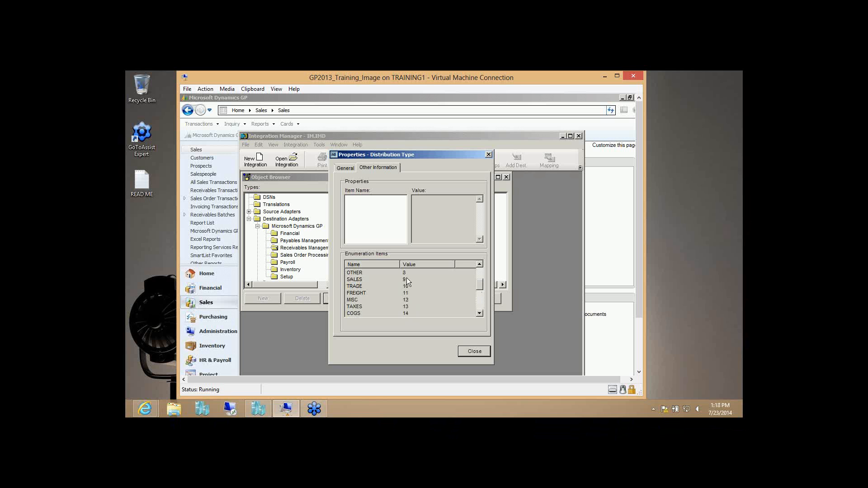
click(479, 352)
click(473, 345)
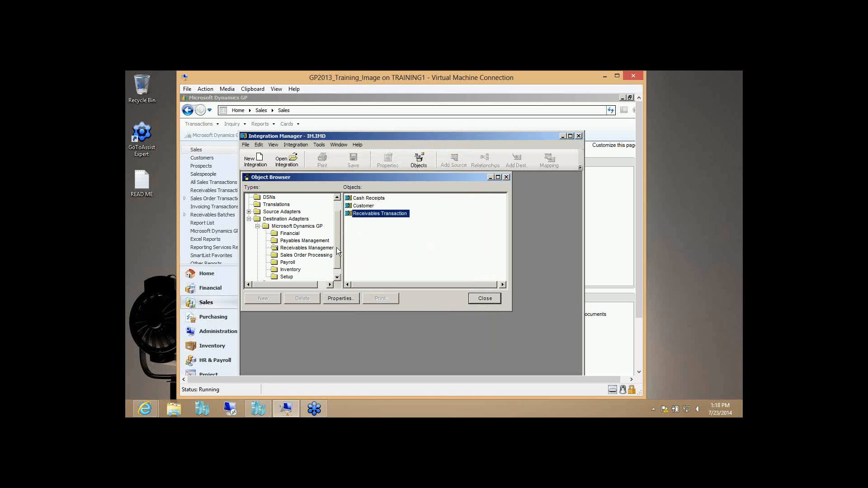
- Browse the Source Adapters' text objects and open the RM_Header source properties
drag(338, 251, 339, 211)
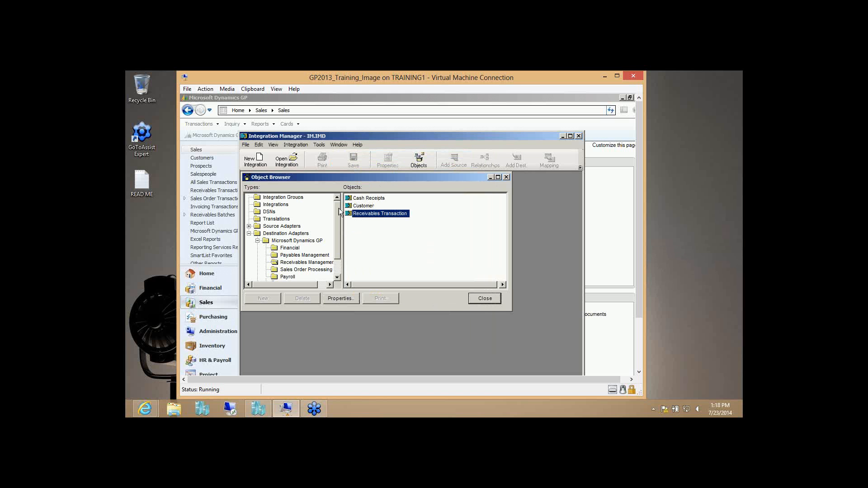
click(249, 234)
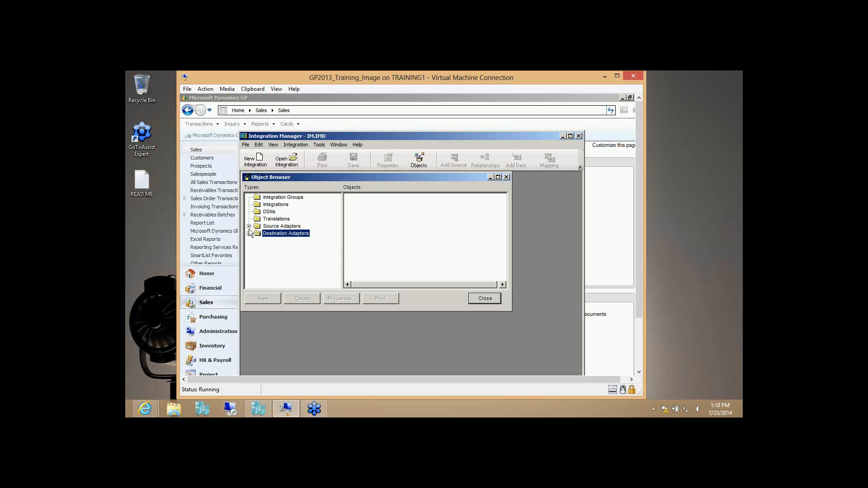
click(249, 226)
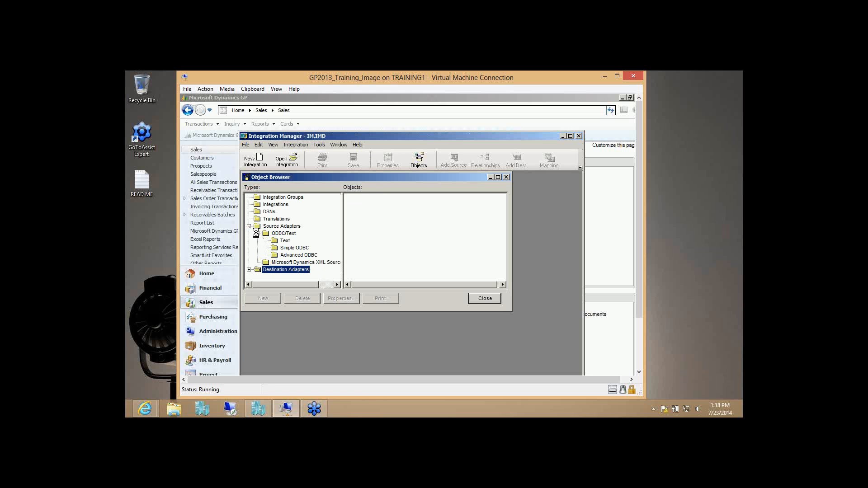
click(285, 241)
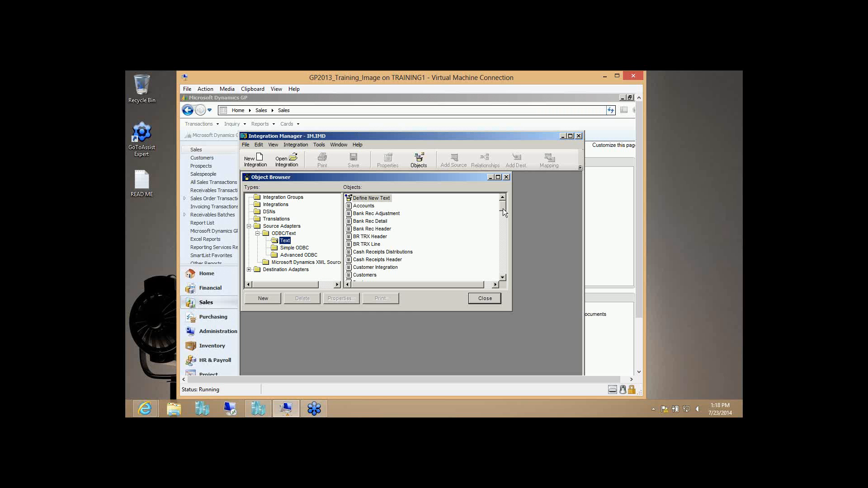
drag(503, 209, 506, 264)
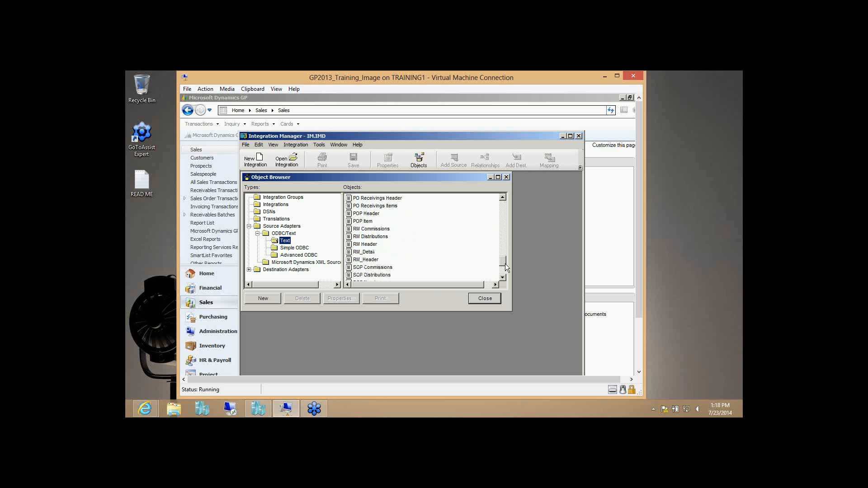
double_click(373, 261)
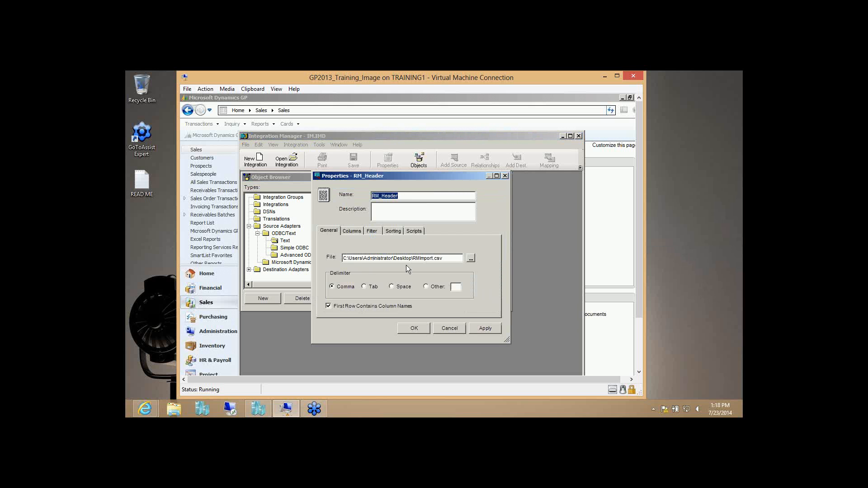
- Set RM_Header's source file to Desktop RMImport.csv, apply it, and check its columns and grouping
click(470, 258)
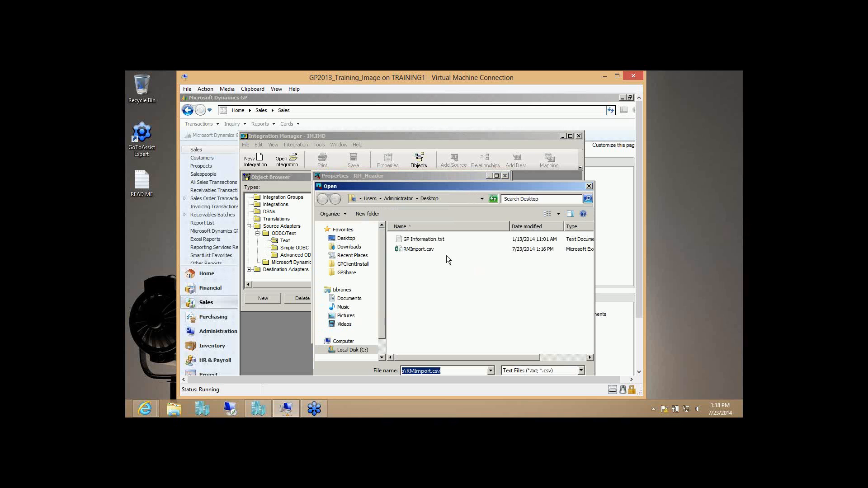
click(422, 251)
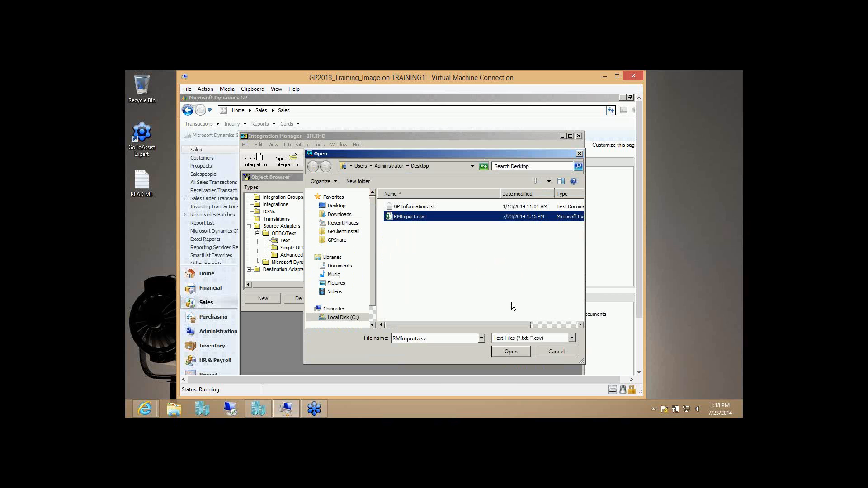
click(510, 353)
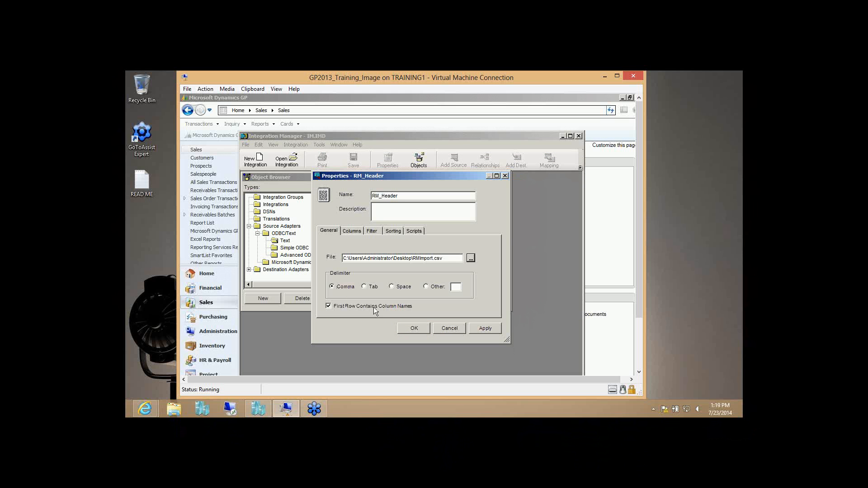
click(490, 330)
click(352, 232)
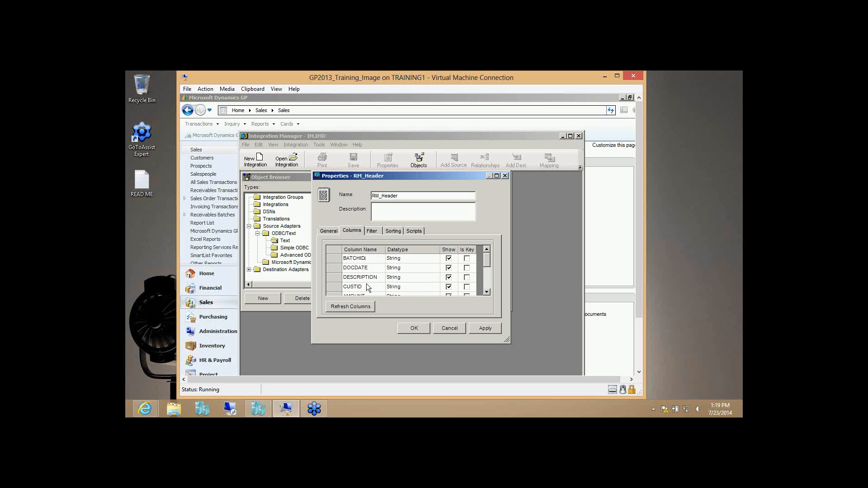
mouse_move(487, 259)
mouse_down()
mouse_move(487, 291)
mouse_move(489, 259)
mouse_up()
click(394, 232)
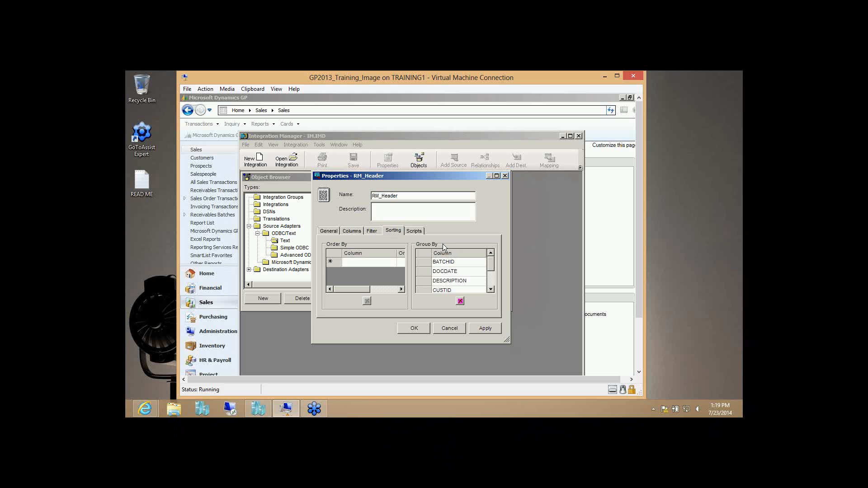
- Keep BATCHID, DOCDATE, DESCRIPTION, CUSTID and AMOUNT as RM_Header's Group By columns and accept its properties
click(468, 262)
click(482, 262)
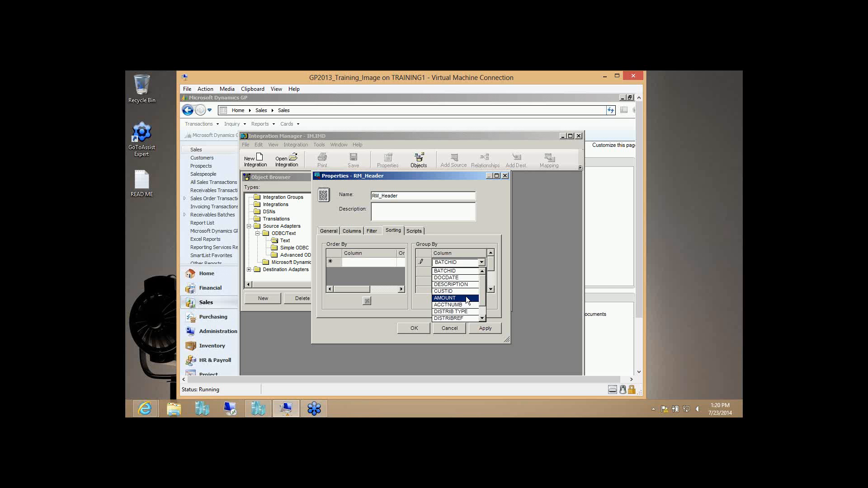
click(472, 234)
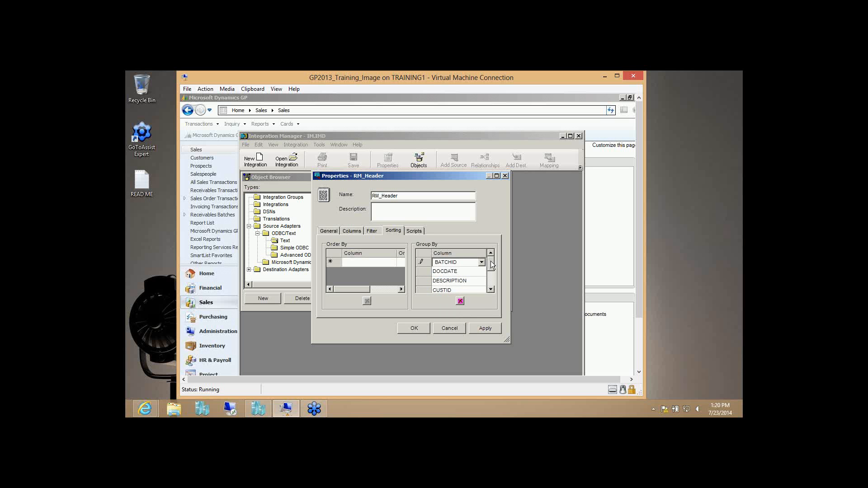
scroll(490, 262, down, 1)
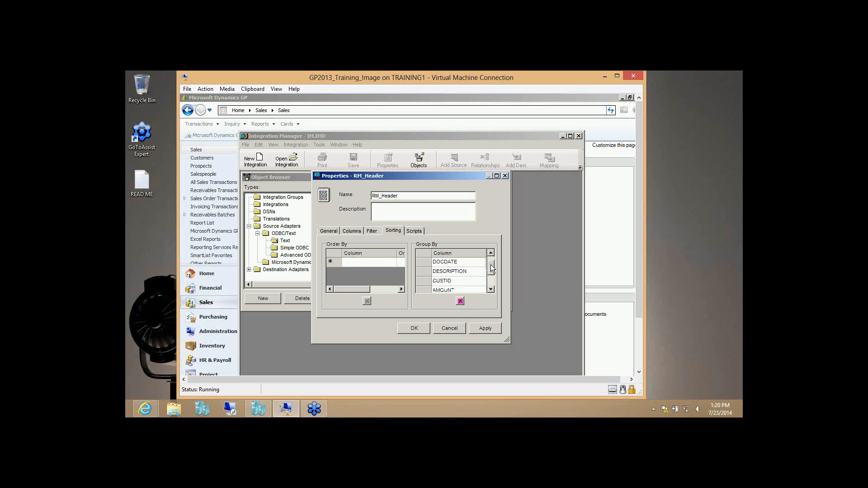
drag(491, 264, 492, 274)
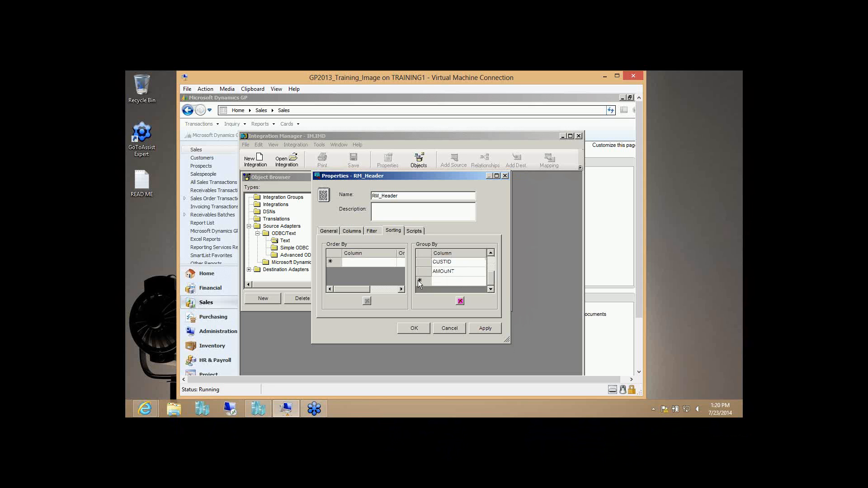
drag(492, 282, 492, 265)
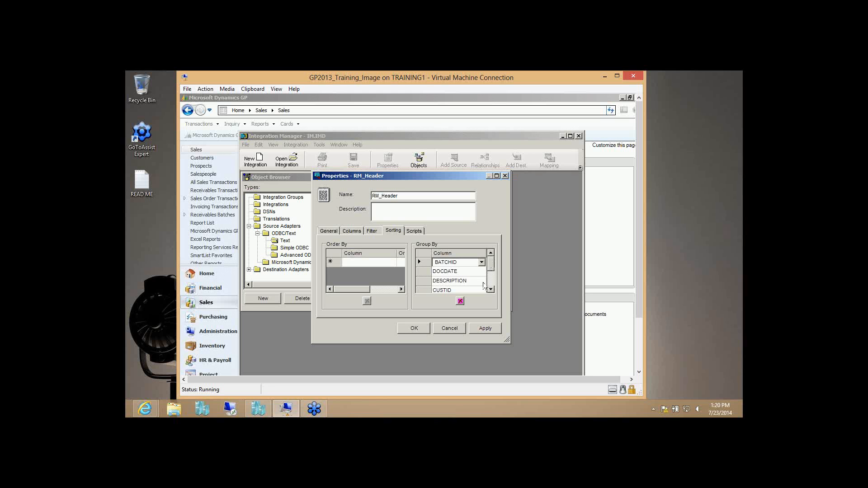
click(414, 329)
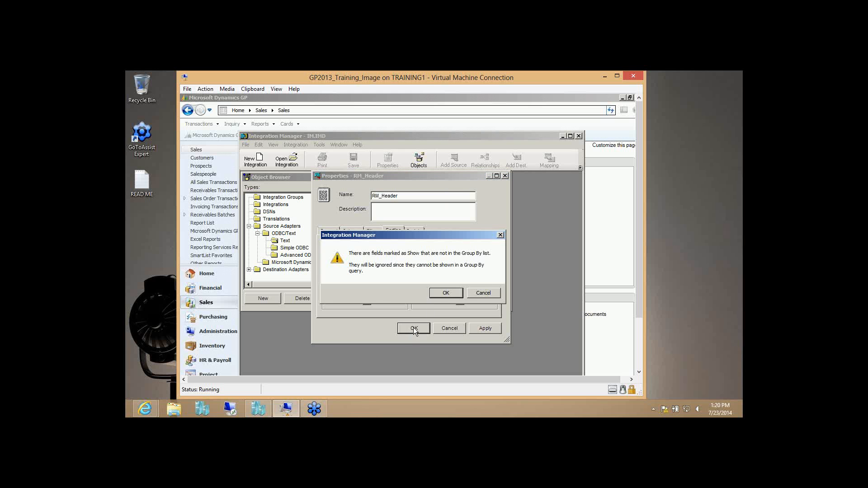
- Dismiss the Group By warning, then review RM_Detail's distribution columns and its empty sorting settings
click(446, 294)
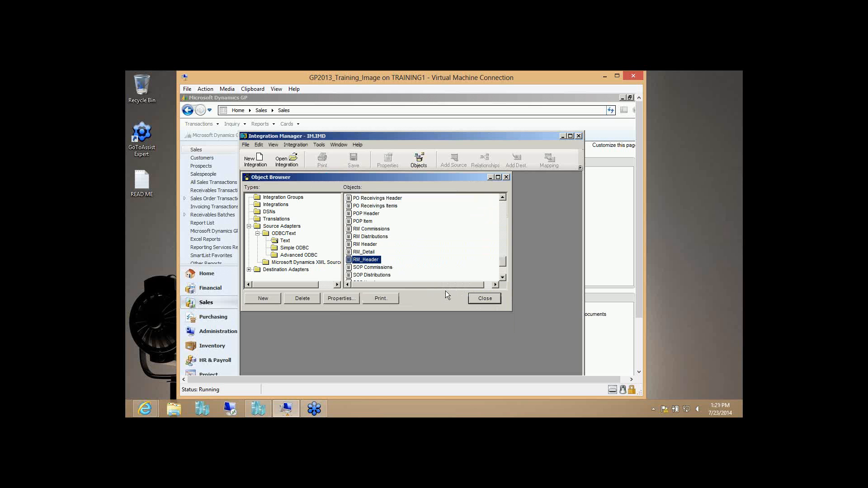
double_click(364, 252)
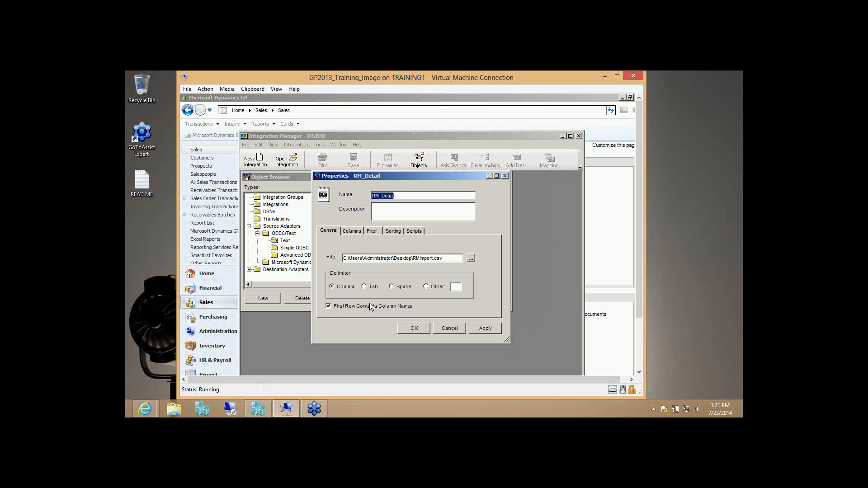
click(352, 232)
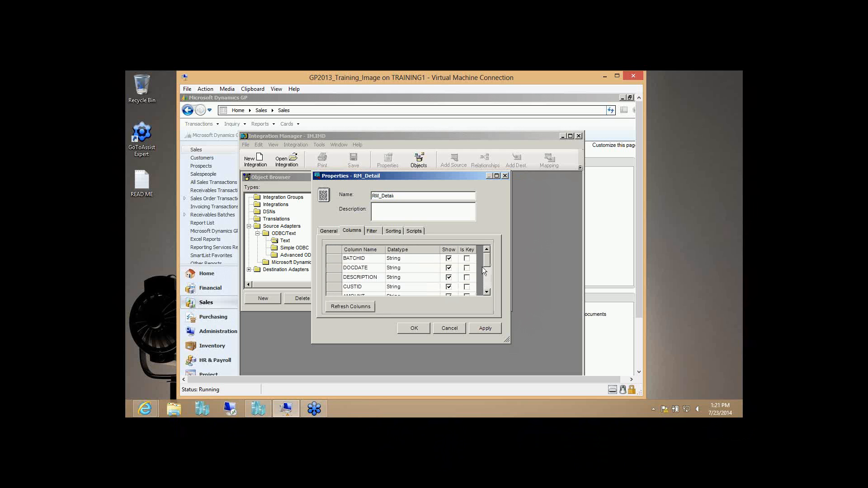
drag(486, 262, 488, 284)
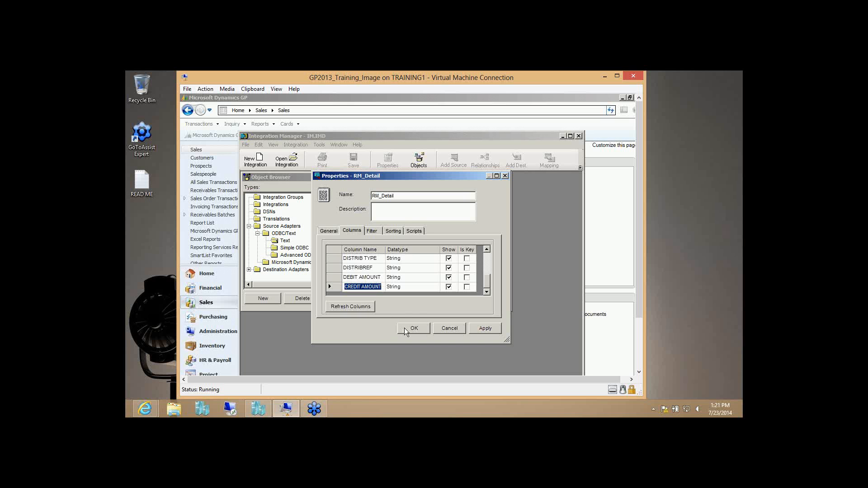
click(393, 232)
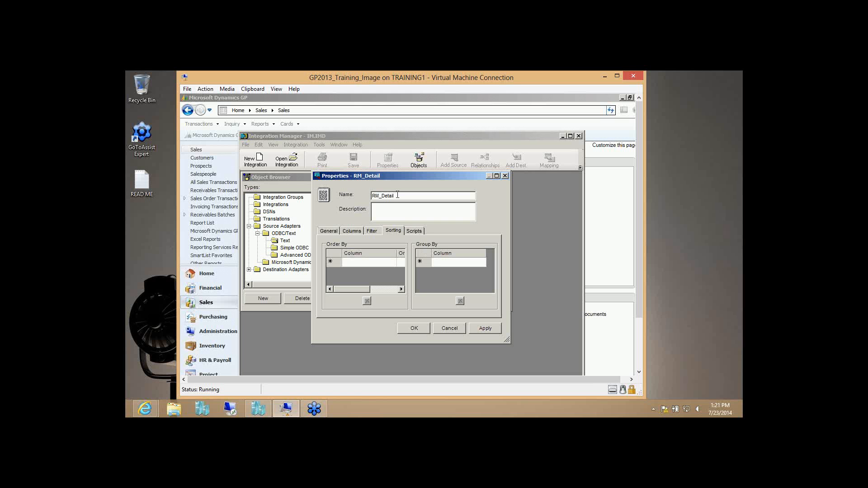
- Close RM_Detail's properties and the Object Browser, and open the _RMImport integration
click(412, 329)
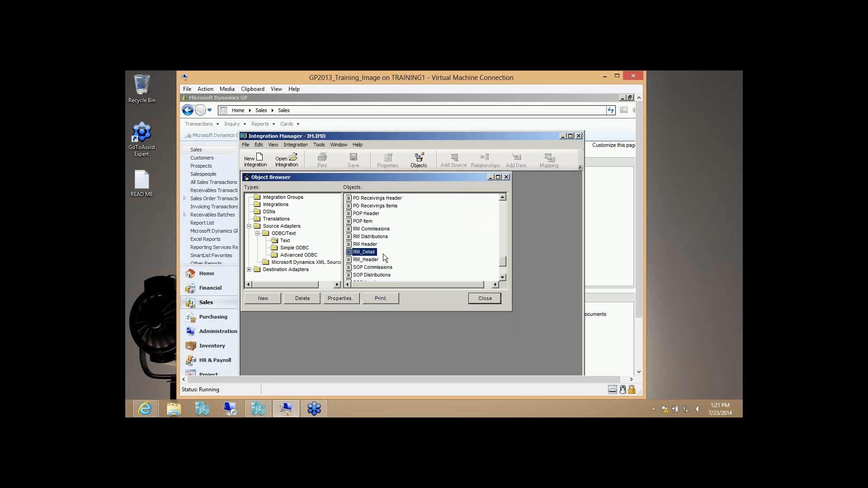
click(485, 298)
click(283, 164)
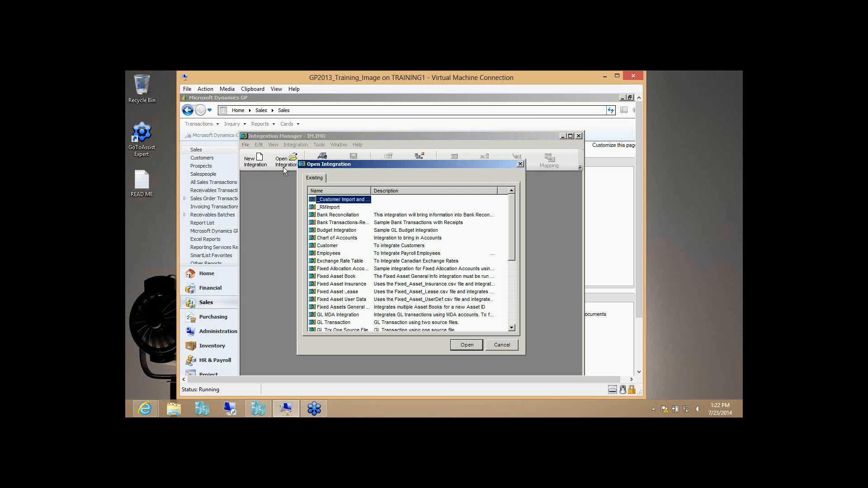
click(338, 208)
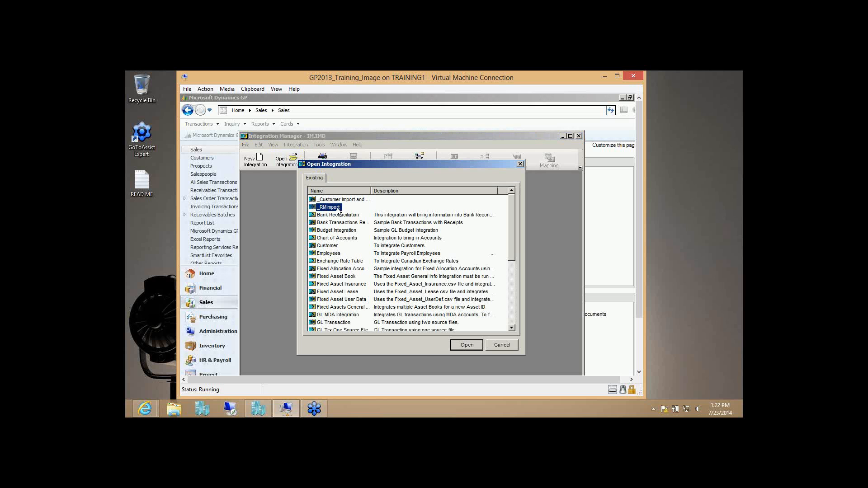
double_click(338, 209)
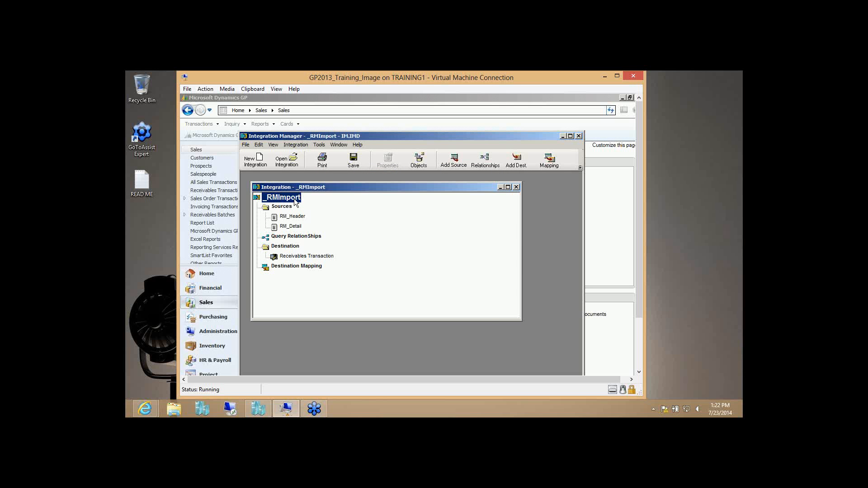
- Review _RMImport's properties and open the RM_Header–RM_Detail query relationships
double_click(298, 199)
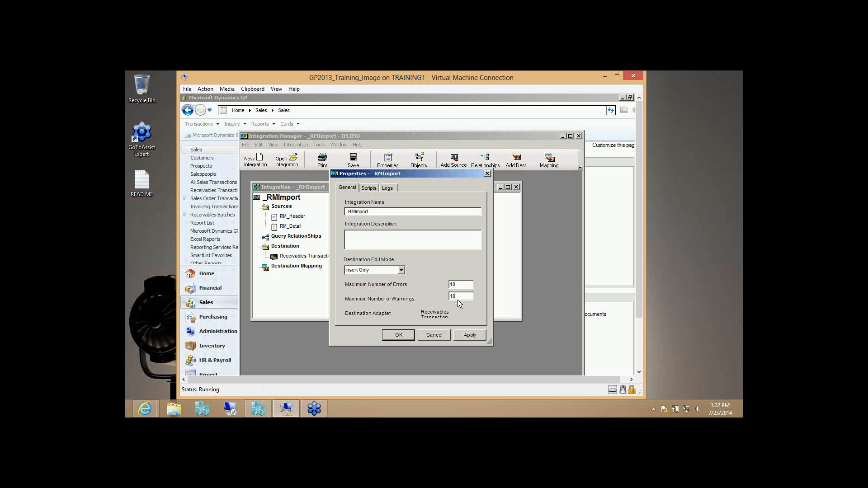
click(403, 338)
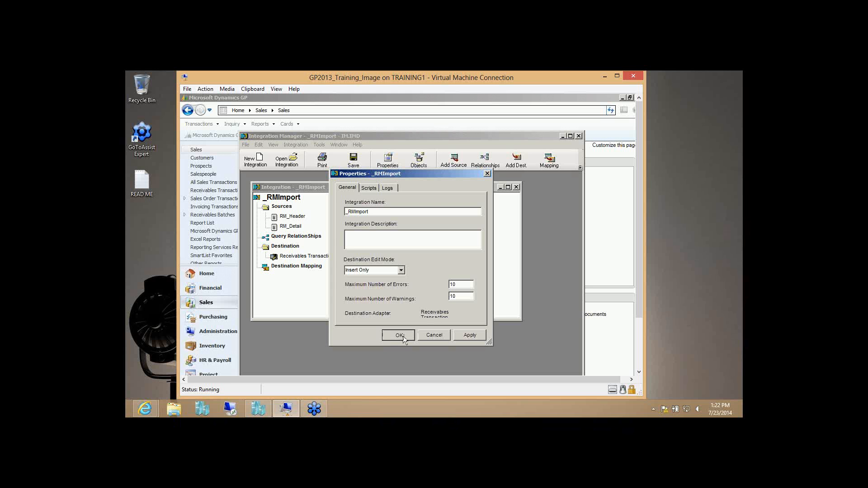
double_click(306, 237)
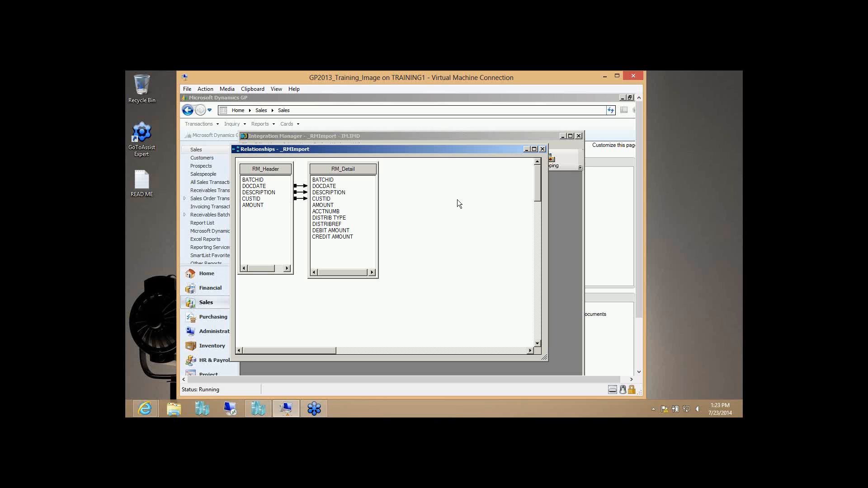
click(543, 149)
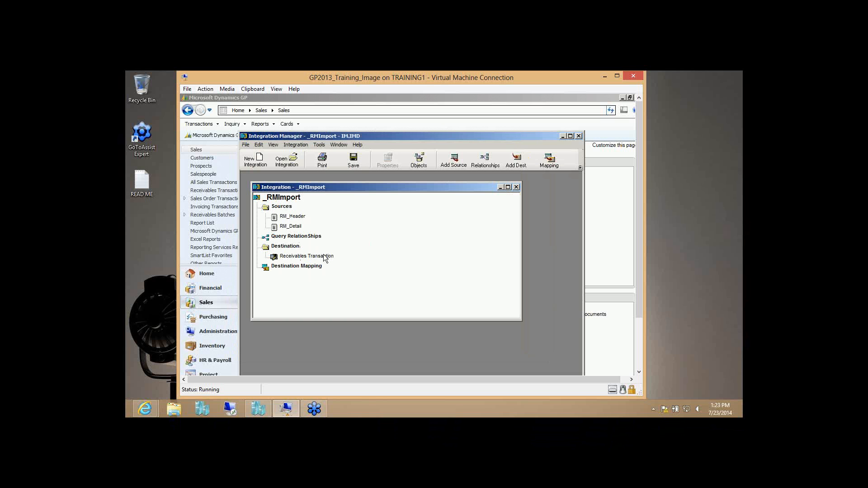
- Open the Receivables Transaction field mapping, maximized, with its field tree expanded
right_click(291, 249)
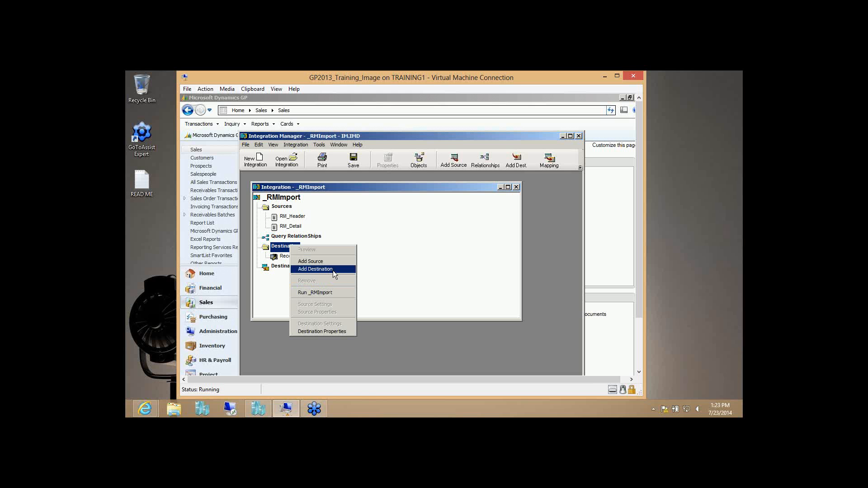
click(376, 267)
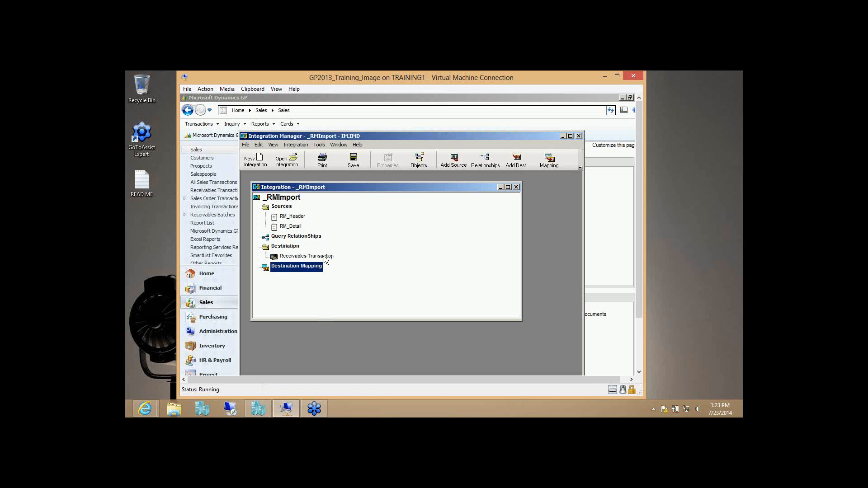
double_click(311, 266)
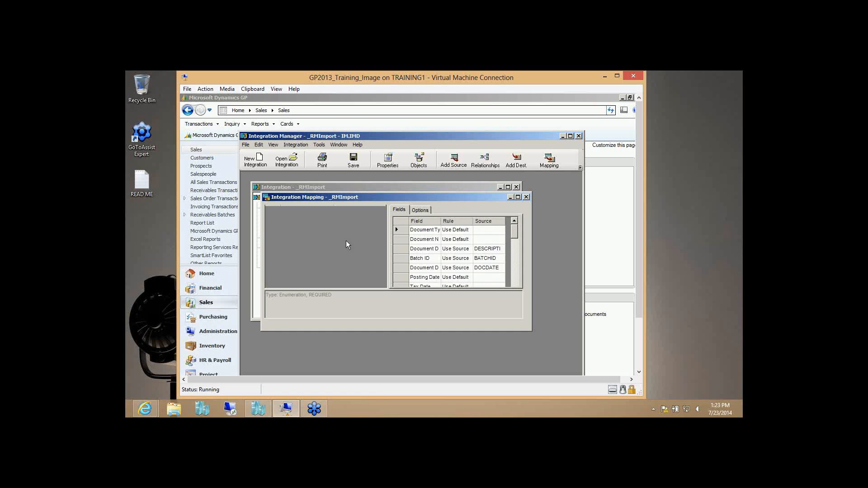
click(517, 197)
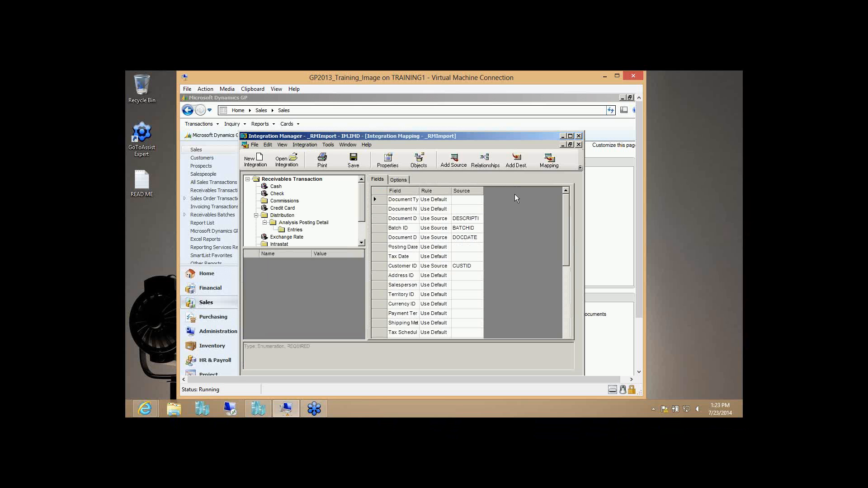
double_click(300, 180)
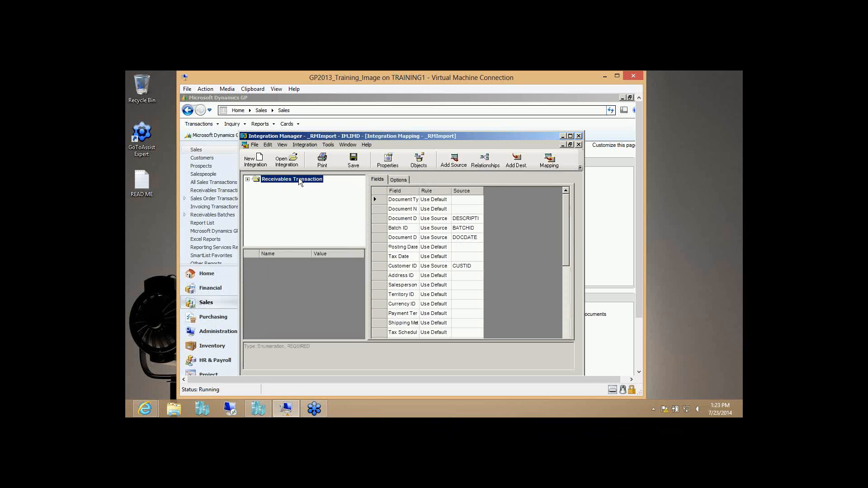
click(248, 180)
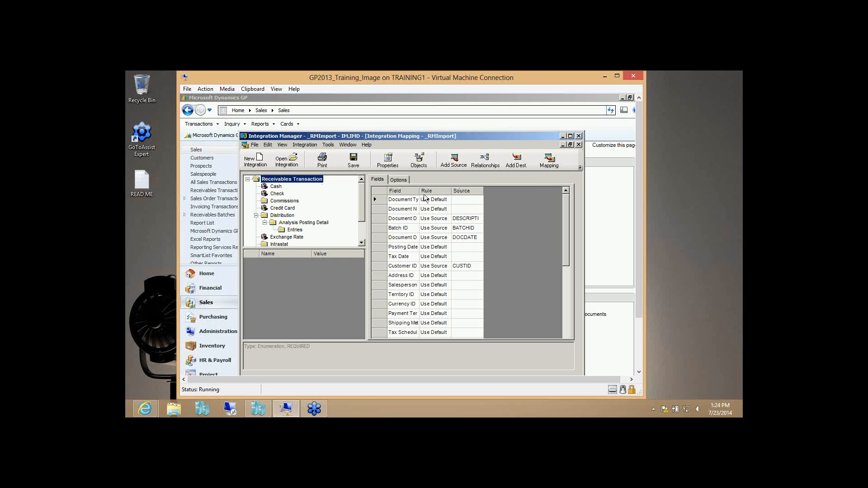
- Widen the Field and Source columns so names like DESCRIPTION show fully, then show Distribution's mappings
drag(419, 191, 446, 191)
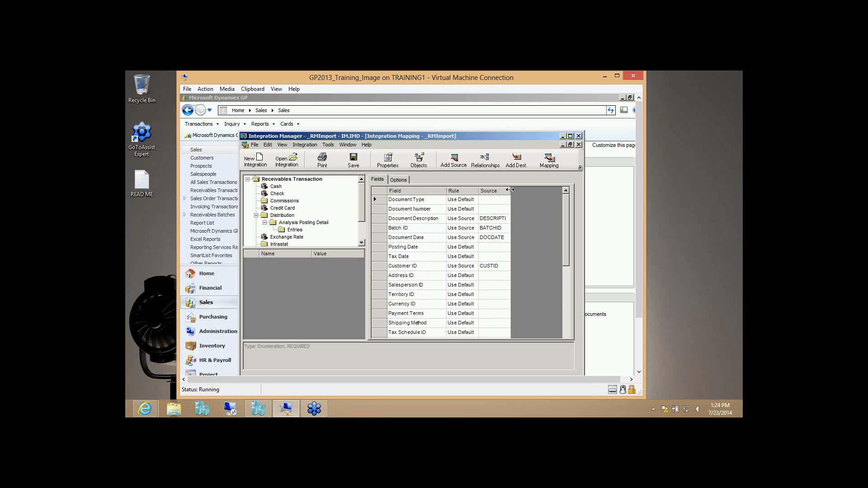
drag(511, 191, 558, 192)
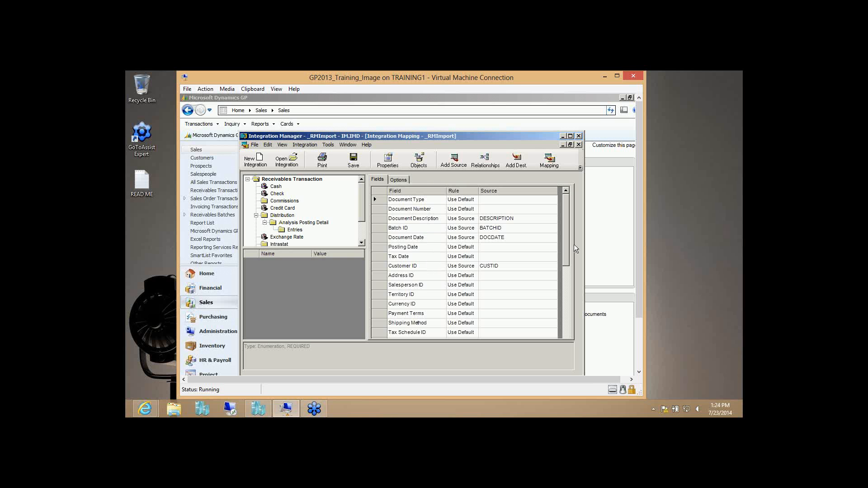
drag(566, 243, 567, 285)
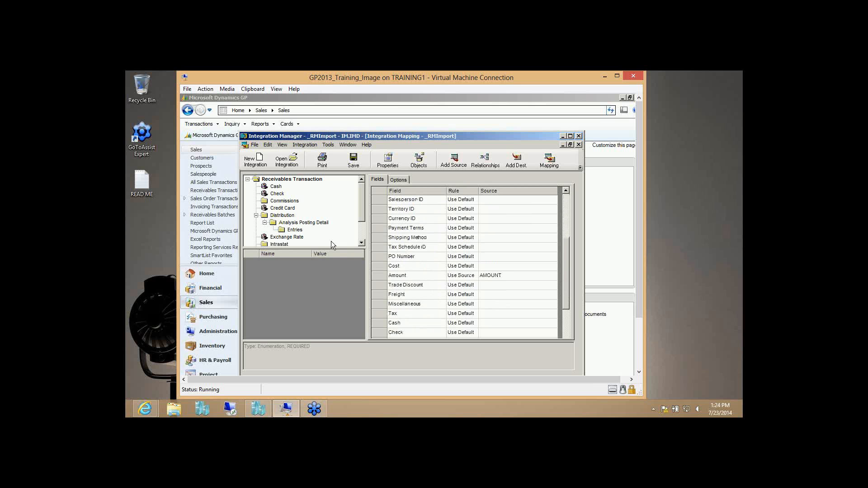
click(275, 217)
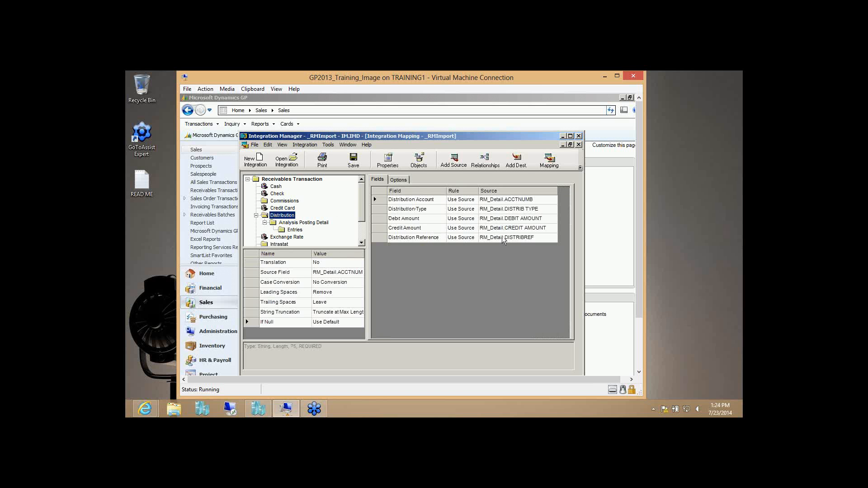
- Check that Distribution's record source options and field mappings come from RM_Detail
click(397, 181)
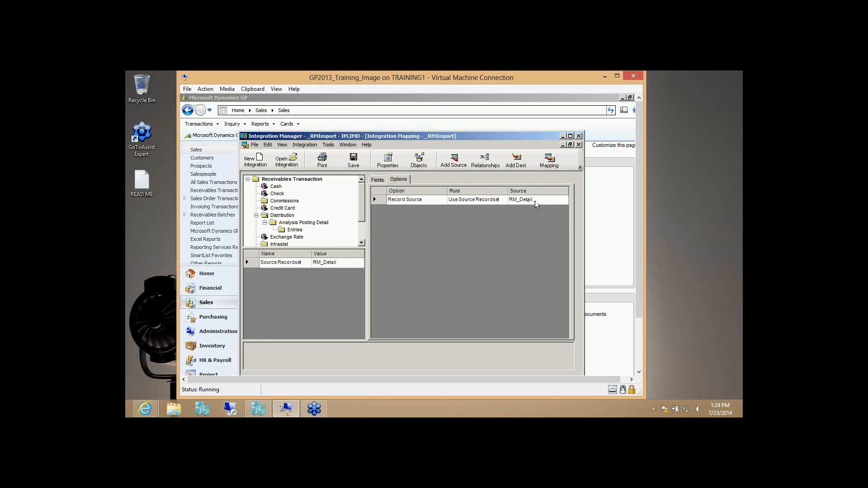
click(378, 181)
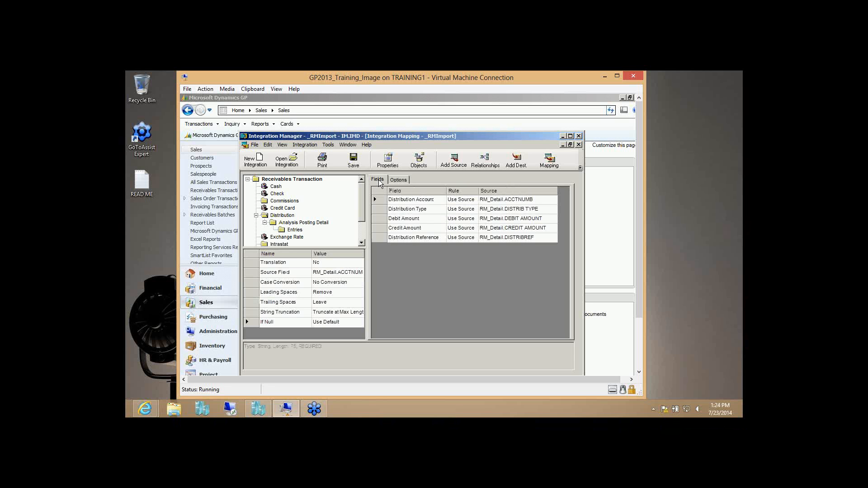
click(304, 180)
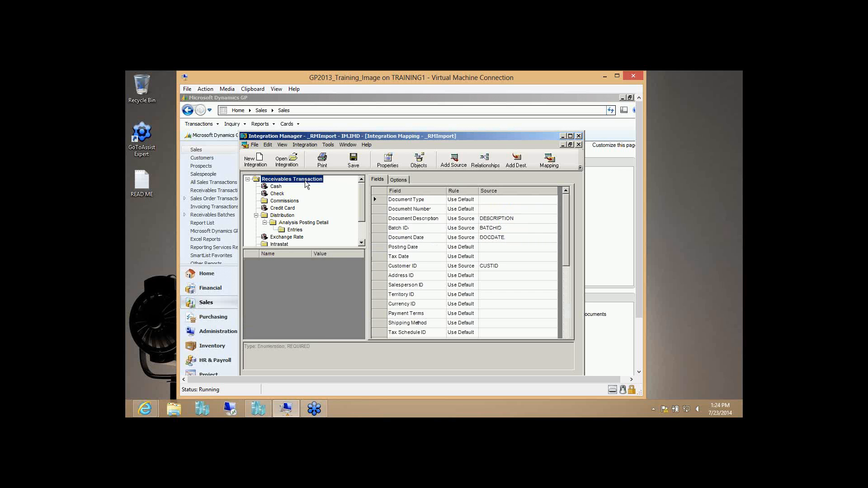
click(290, 218)
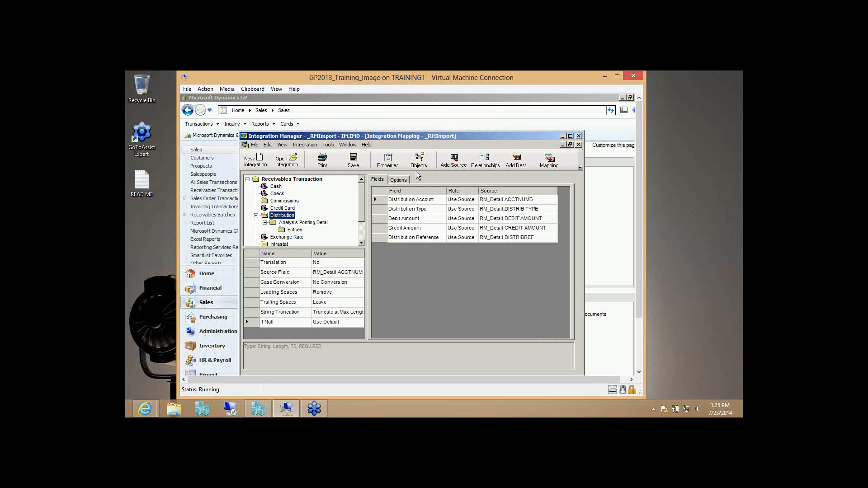
click(404, 181)
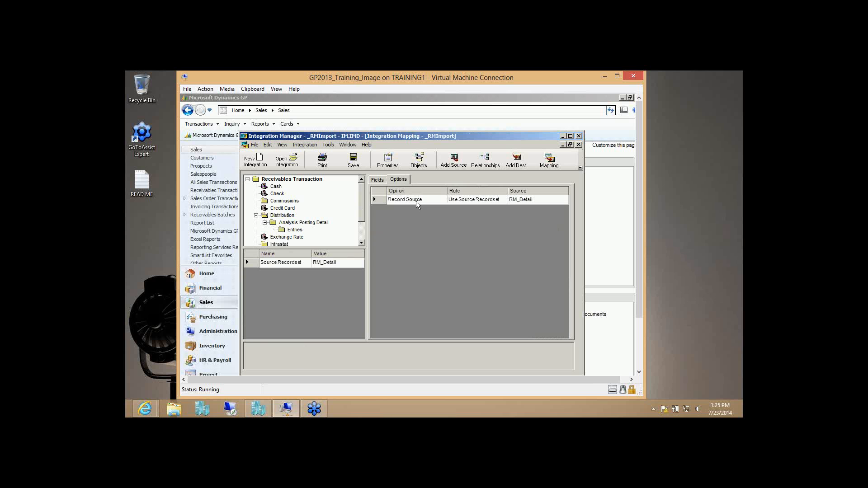
click(377, 180)
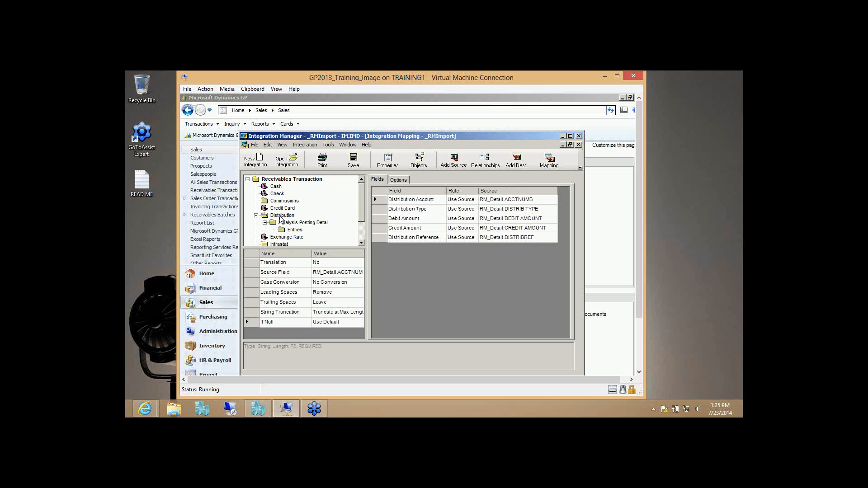
click(295, 180)
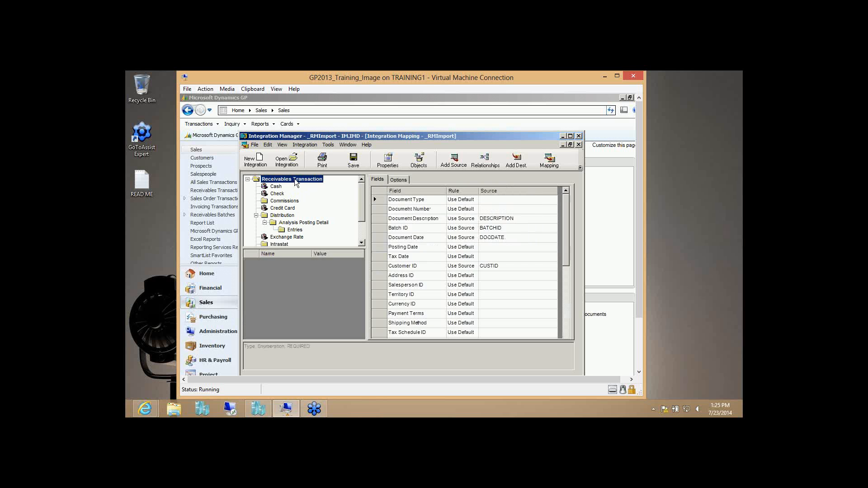
- Set the Receivables Transaction Missing Batch rule back to Add New Batch after trying Cancel Document
click(404, 180)
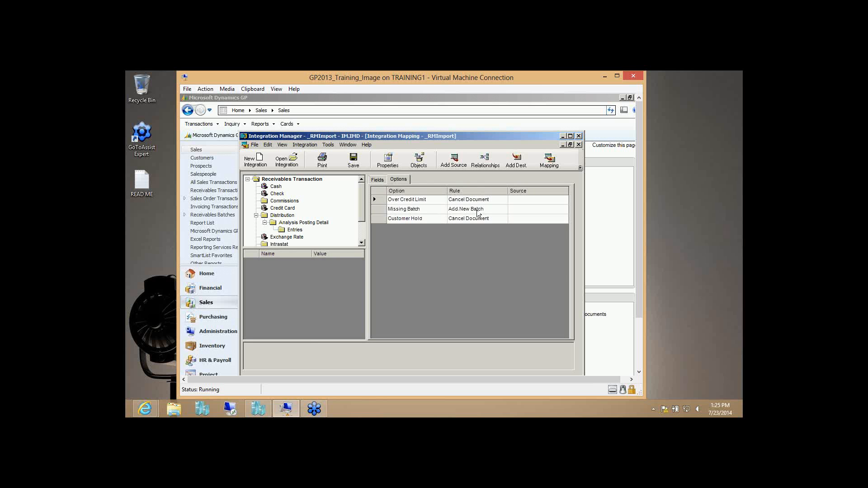
click(491, 209)
click(503, 210)
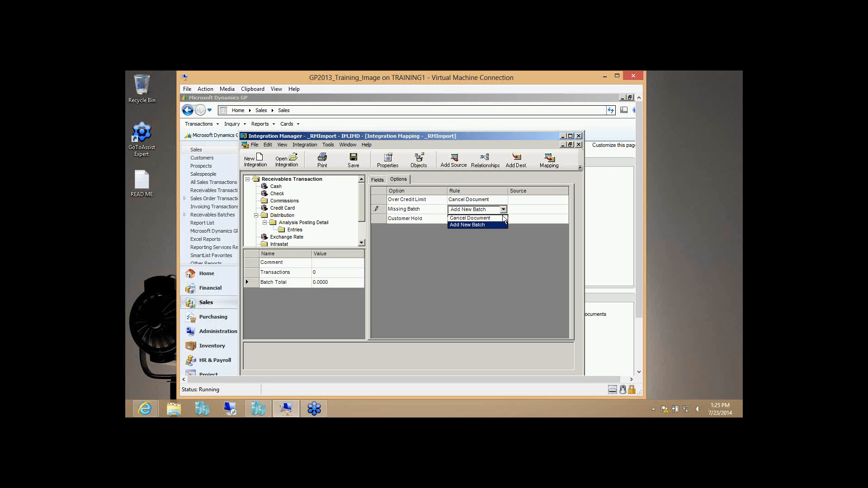
click(503, 218)
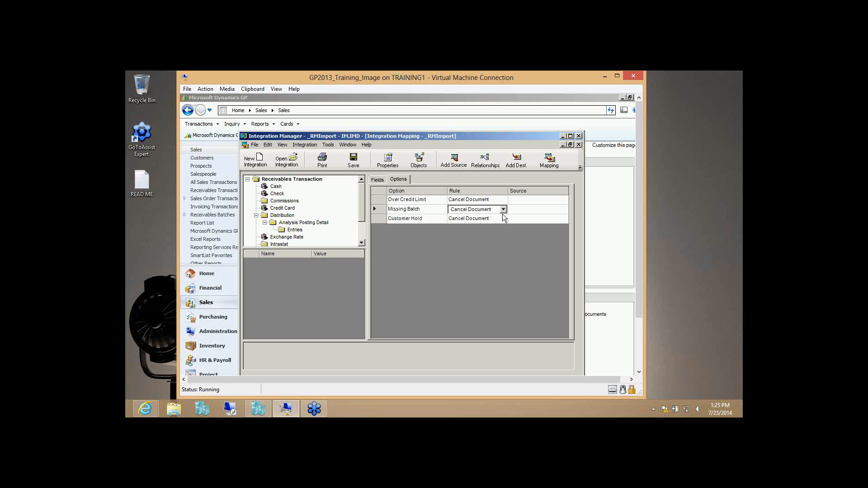
click(503, 210)
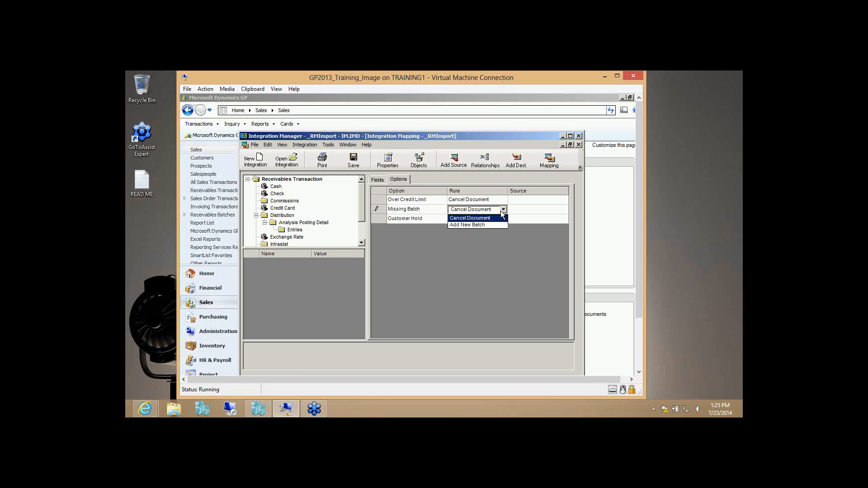
click(495, 224)
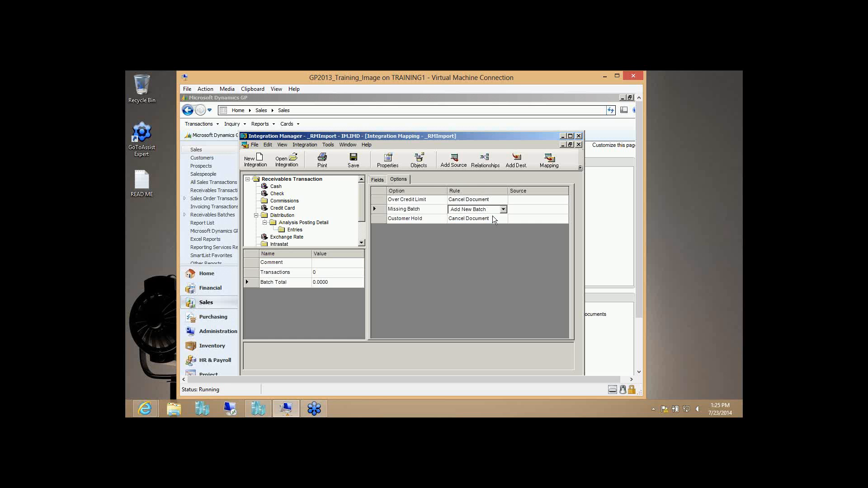
click(377, 180)
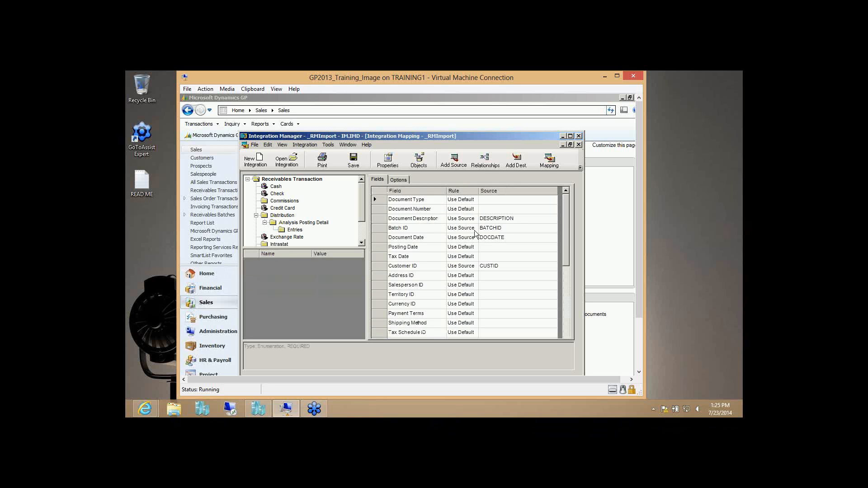
- Confirm Document Description keeps RM_Header as its source recordset
click(546, 219)
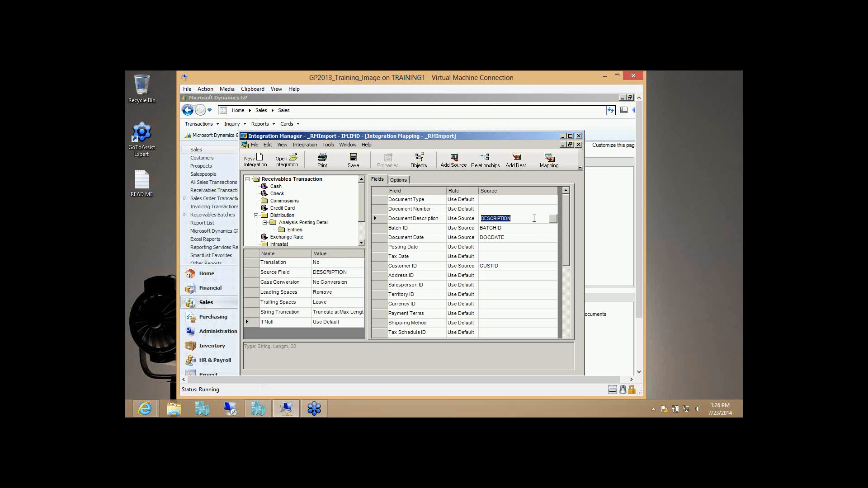
click(555, 219)
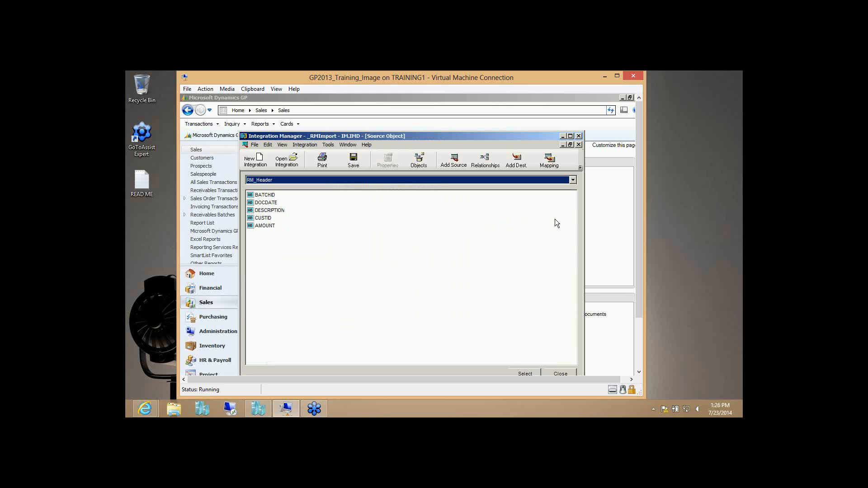
click(297, 180)
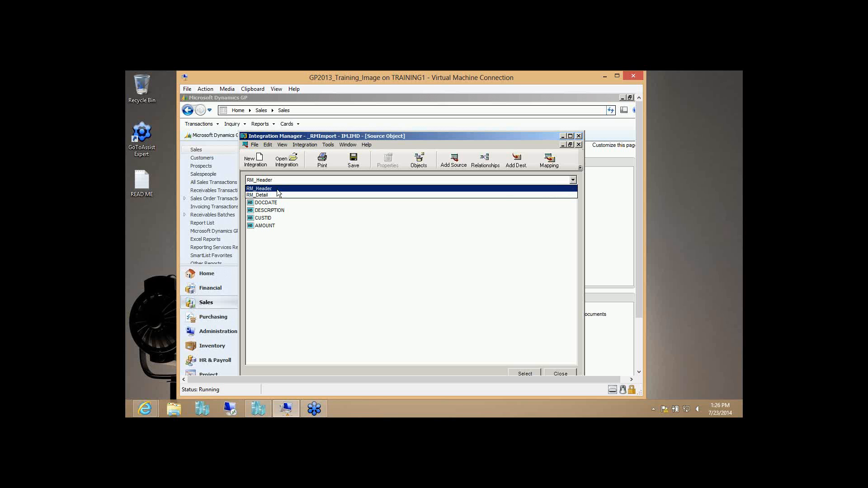
click(278, 189)
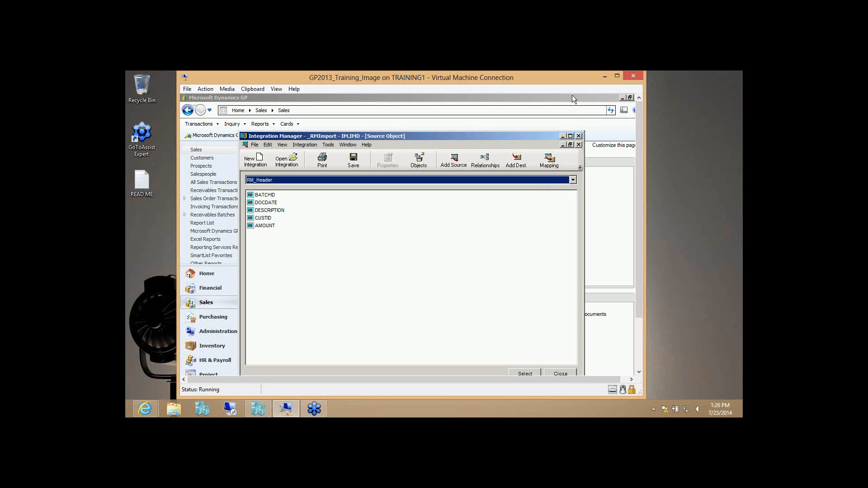
click(570, 145)
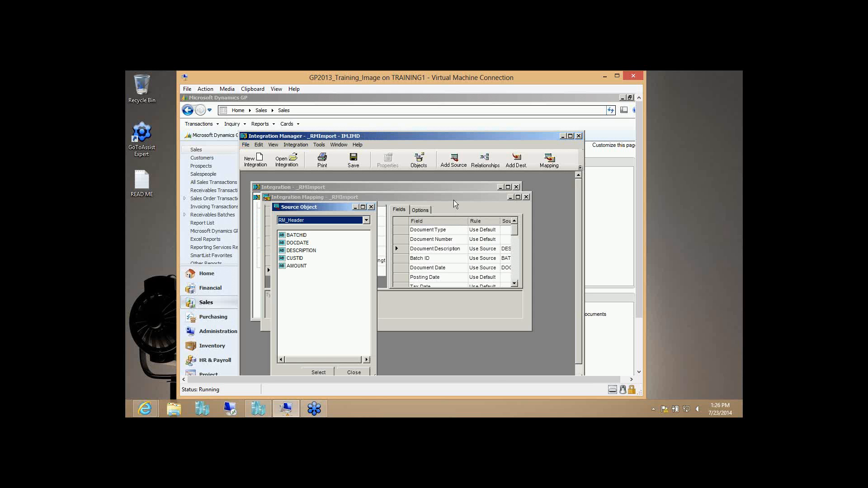
click(454, 200)
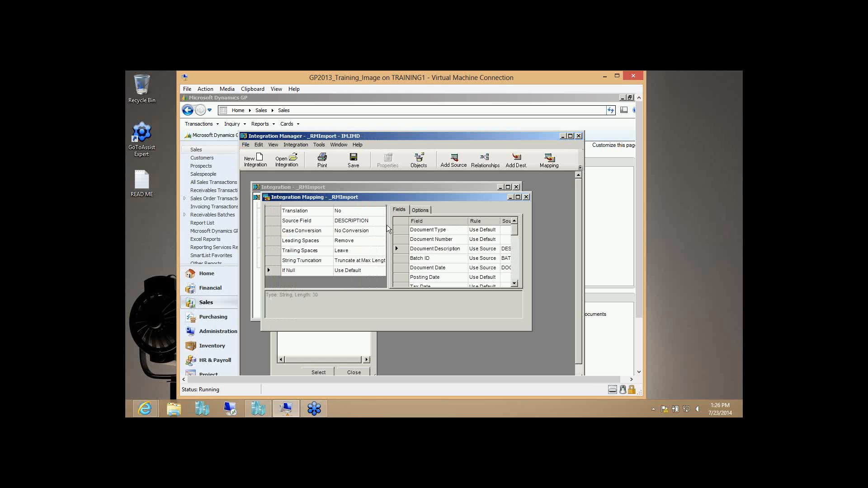
click(518, 197)
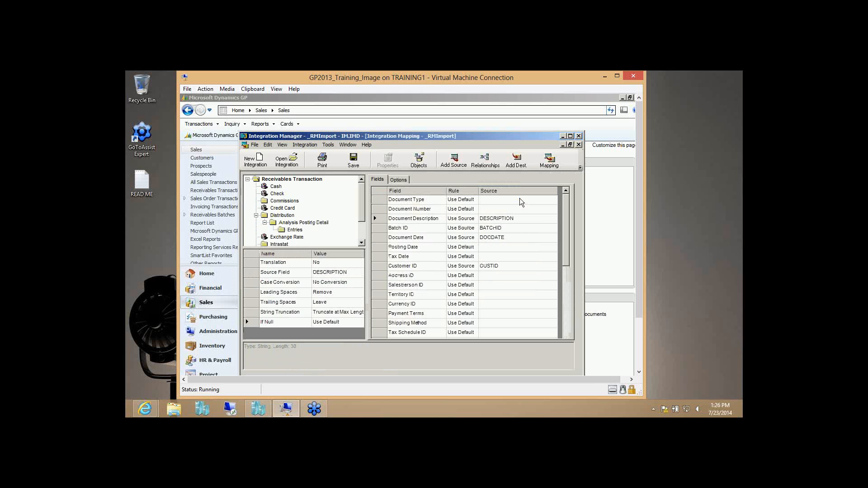
- Point Distribution Account's source list at the RM_Detail fields
click(295, 181)
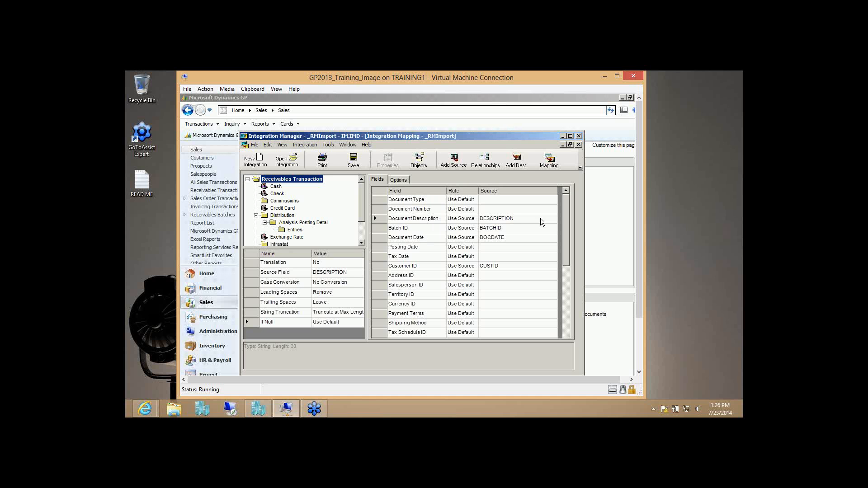
click(283, 215)
click(553, 199)
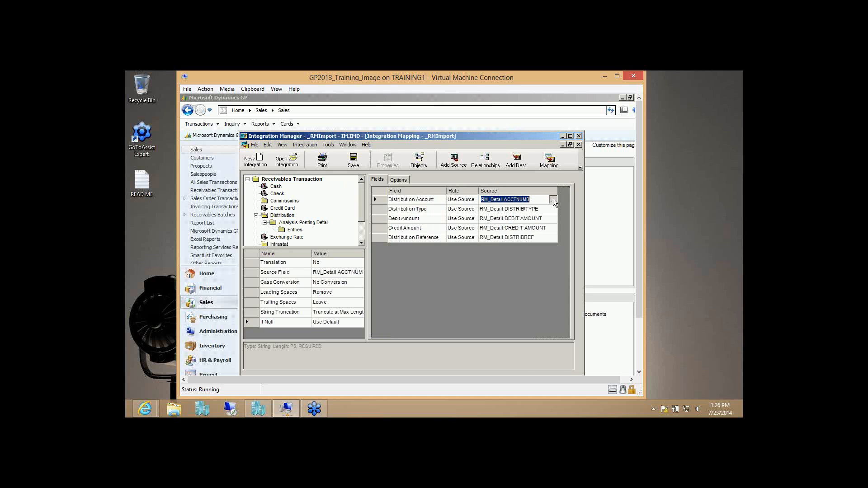
click(554, 199)
click(500, 179)
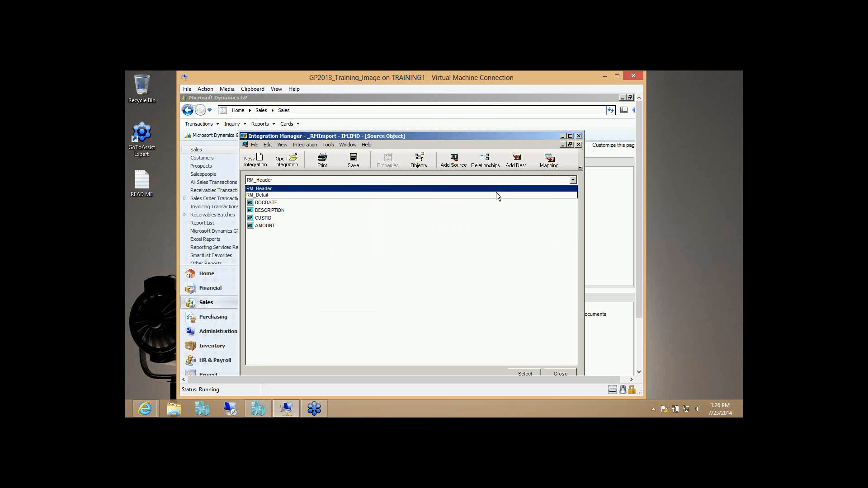
click(496, 194)
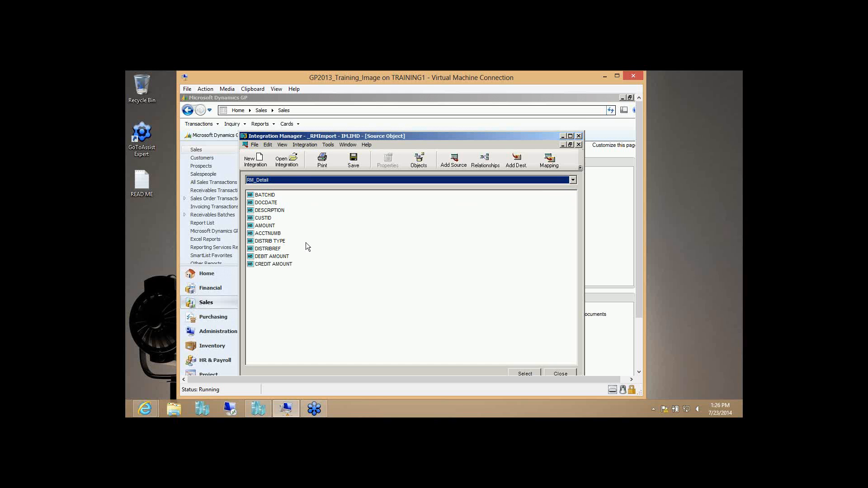
click(567, 375)
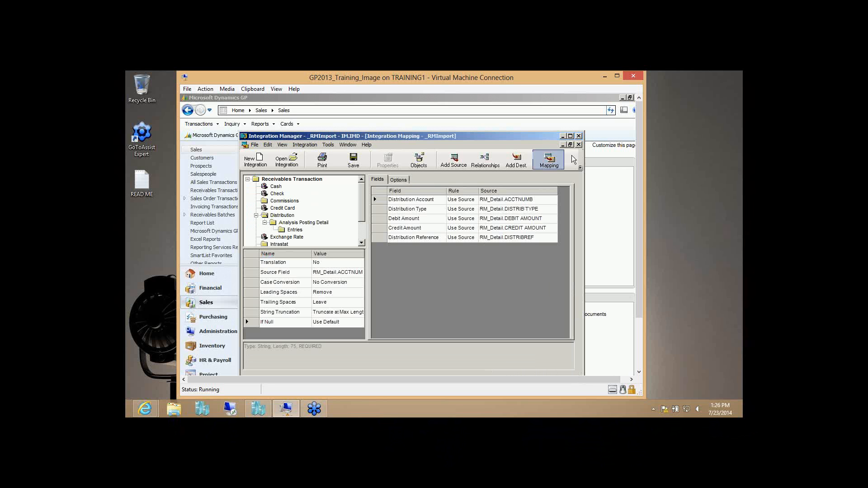
- Close the mapping, widen the integration window, and preview the RM_Header source data
click(579, 145)
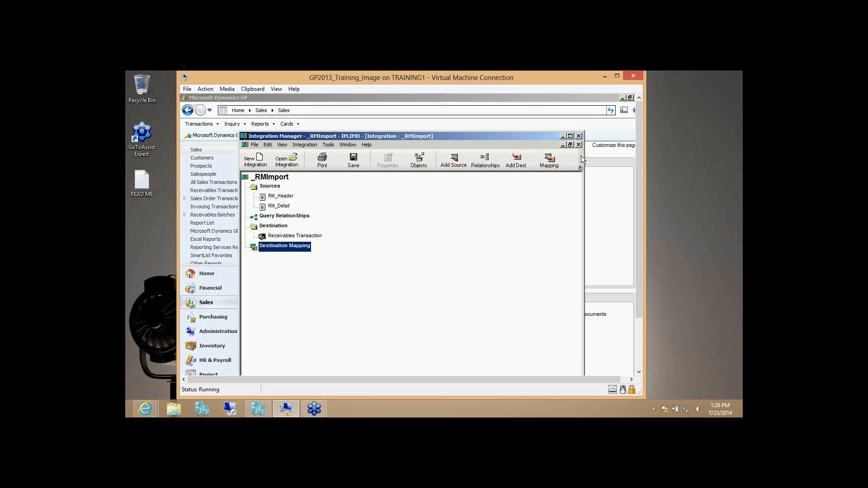
drag(584, 156, 617, 155)
click(273, 197)
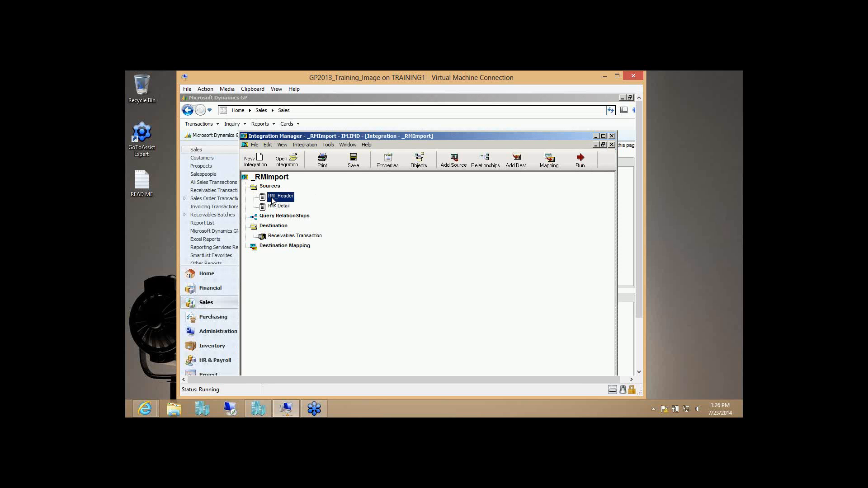
right_click(273, 198)
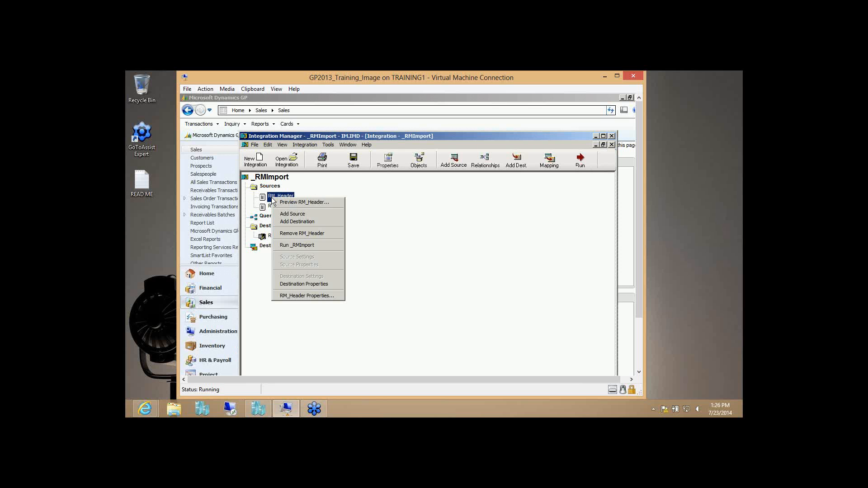
click(295, 205)
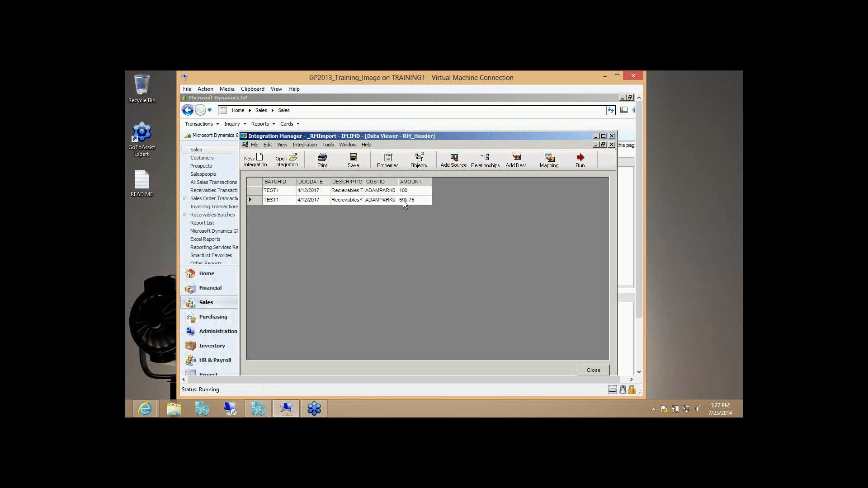
click(594, 371)
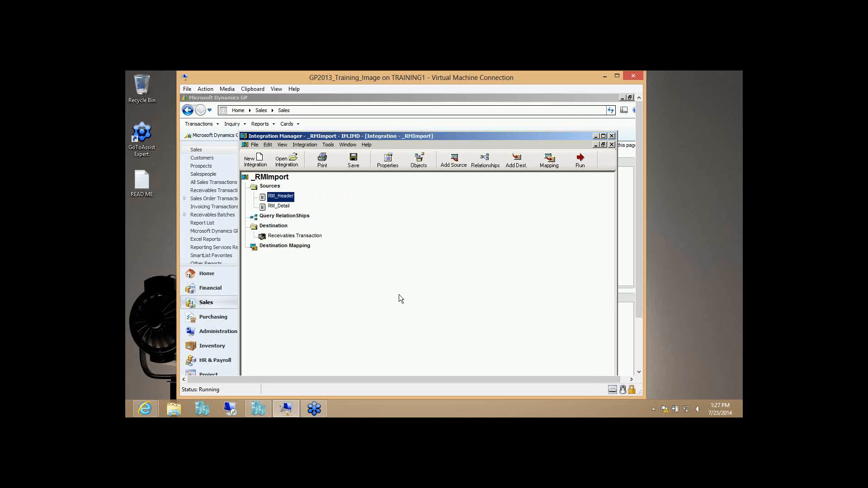
- Preview the RM_Detail source data, then close the Data Viewer
right_click(280, 206)
click(298, 211)
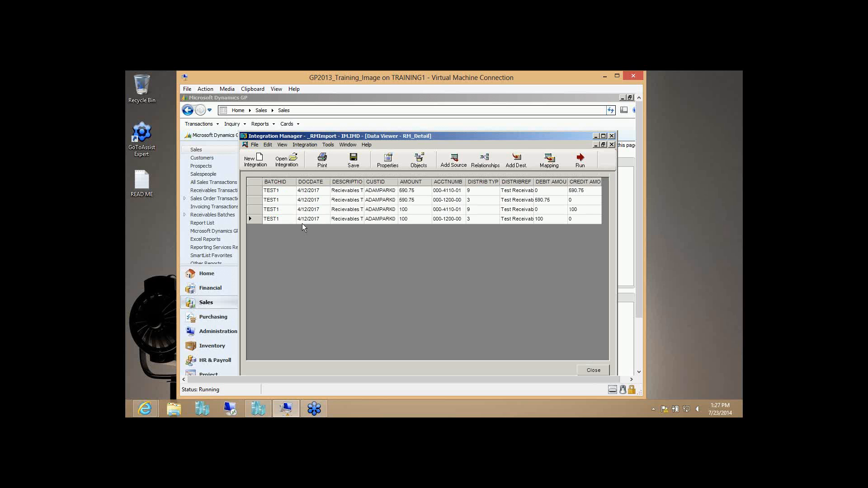
click(612, 145)
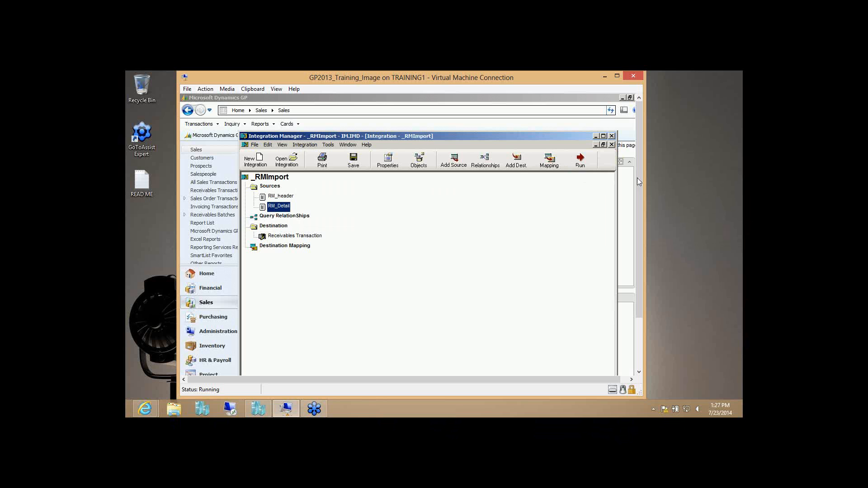
drag(640, 194, 639, 232)
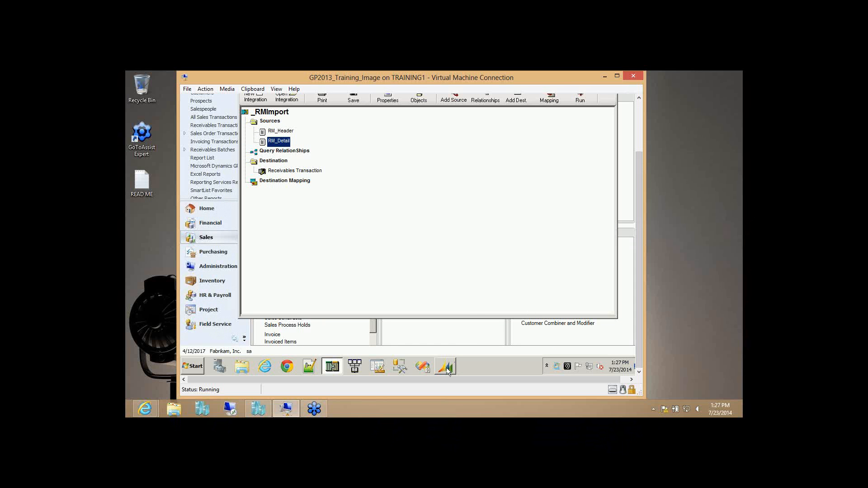
mouse_move(446, 371)
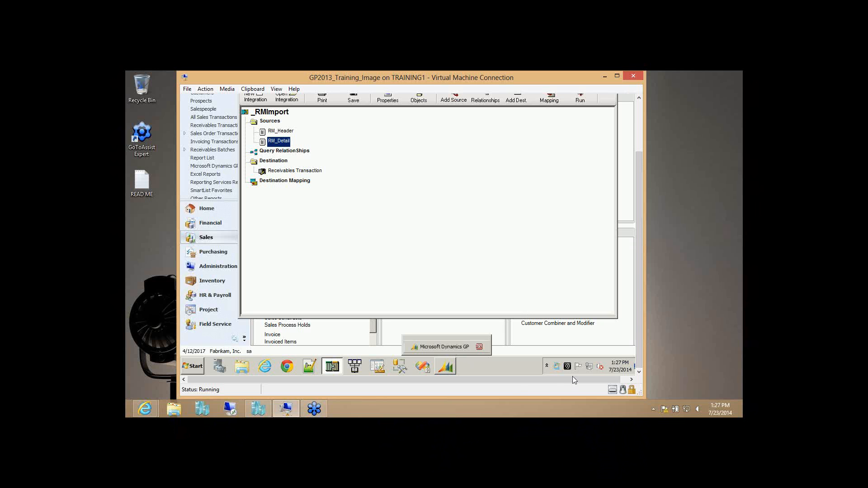
- Run _RMImport, confirm 2 of 2 documents integrated, and return to the GP Sales page
drag(639, 355, 574, 169)
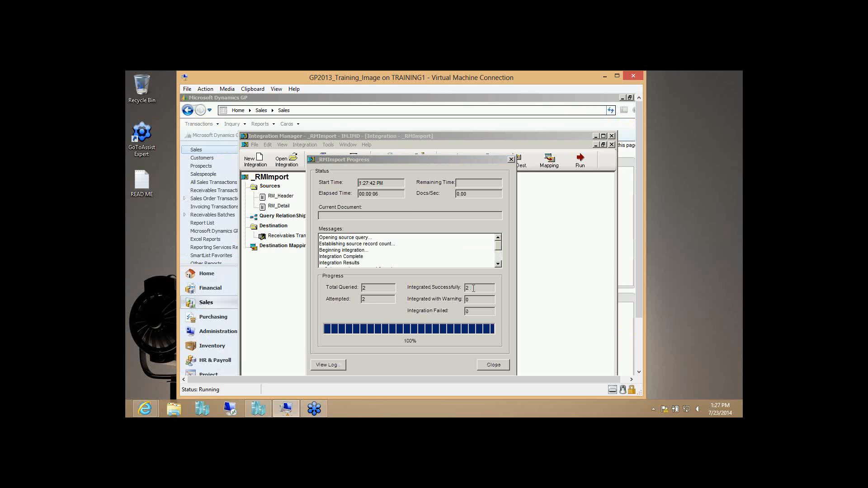
click(493, 366)
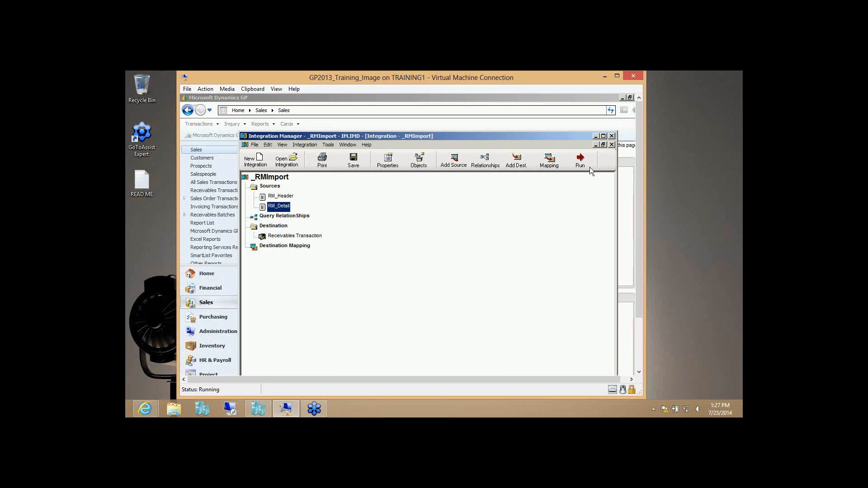
click(596, 135)
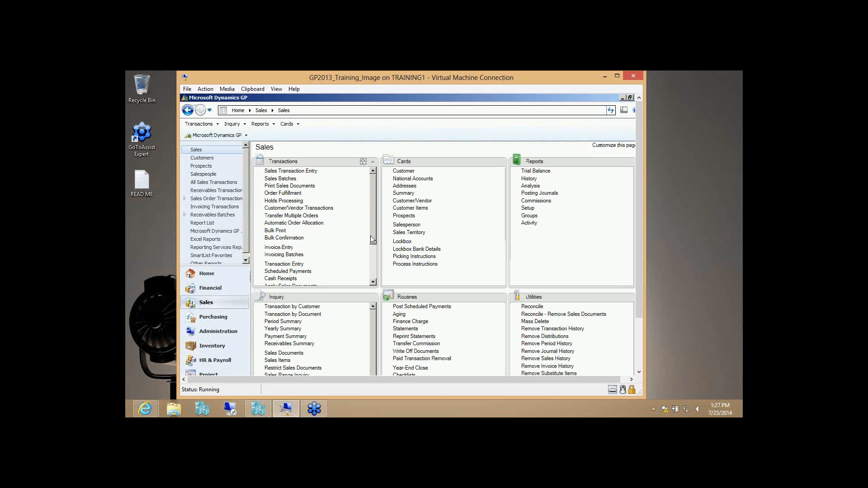
- Load receivables batch TEST1 (3 transactions, $1,371.22) and open its transactions
drag(373, 236, 373, 276)
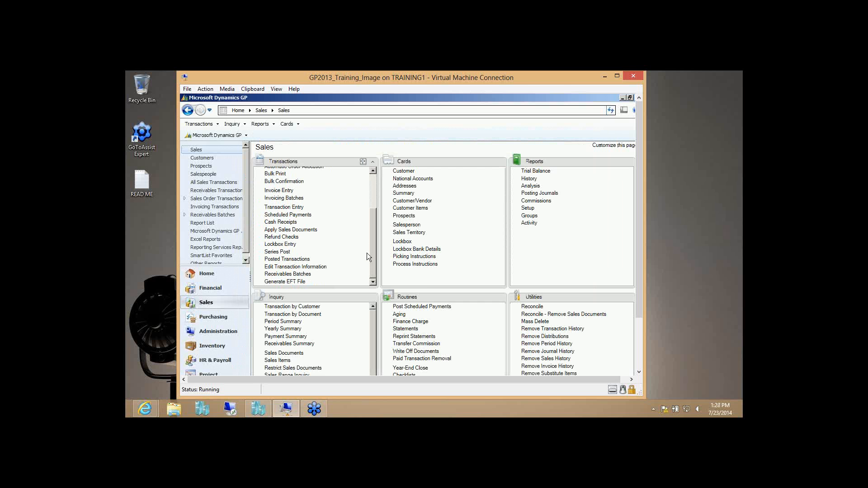
click(298, 275)
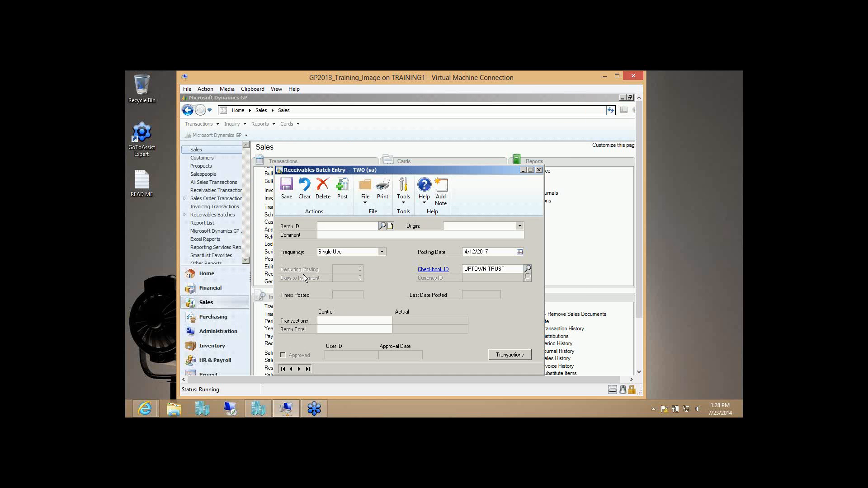
click(382, 226)
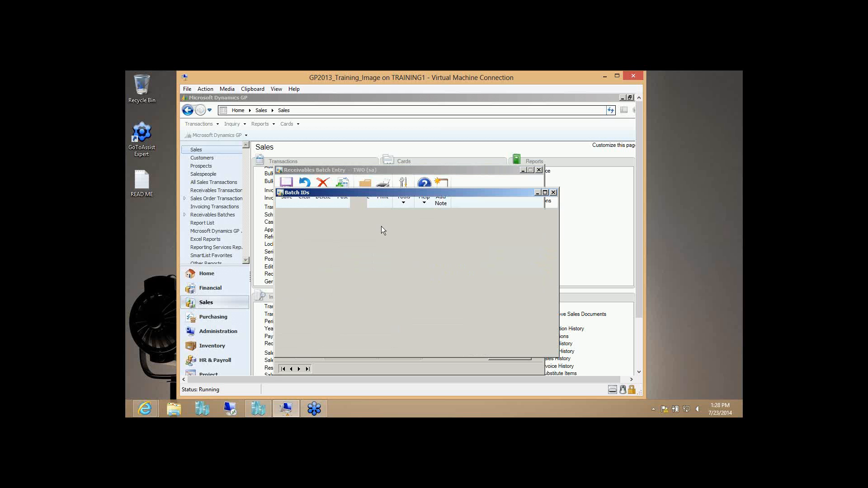
double_click(299, 318)
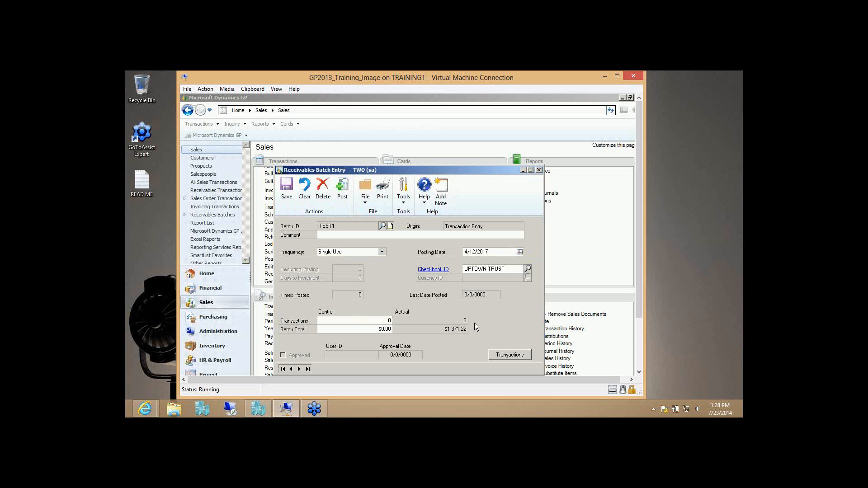
click(510, 355)
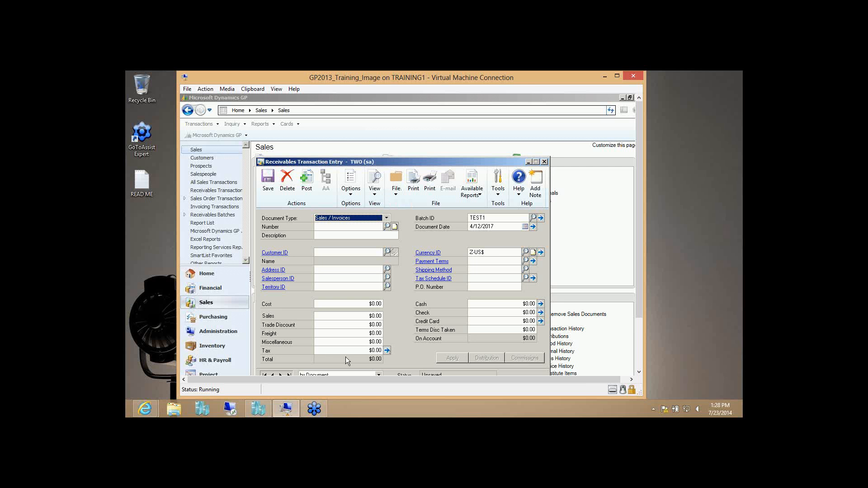
- Load an imported TEST1 invoice, check its four distribution lines, then advance to the troubleshooting slide
click(272, 374)
click(273, 374)
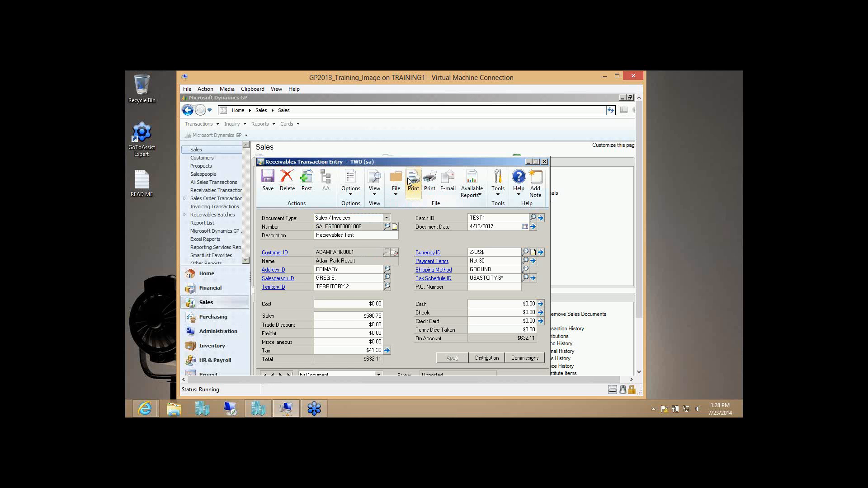
drag(403, 161, 401, 139)
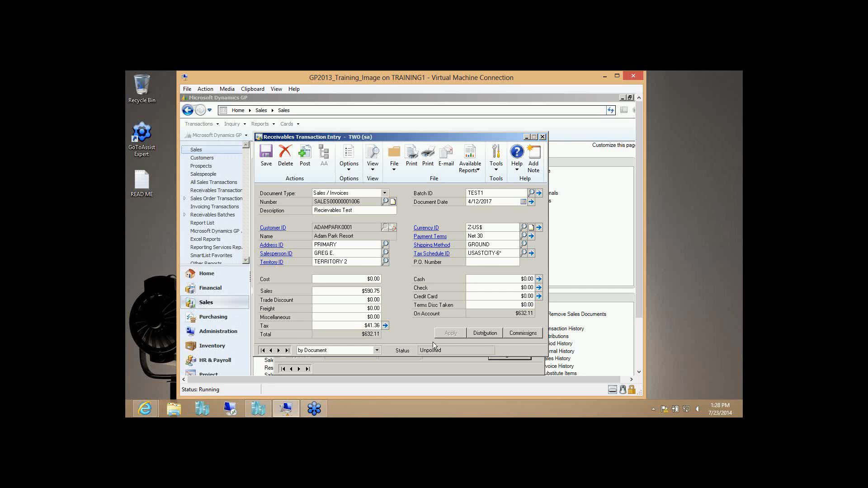
click(480, 335)
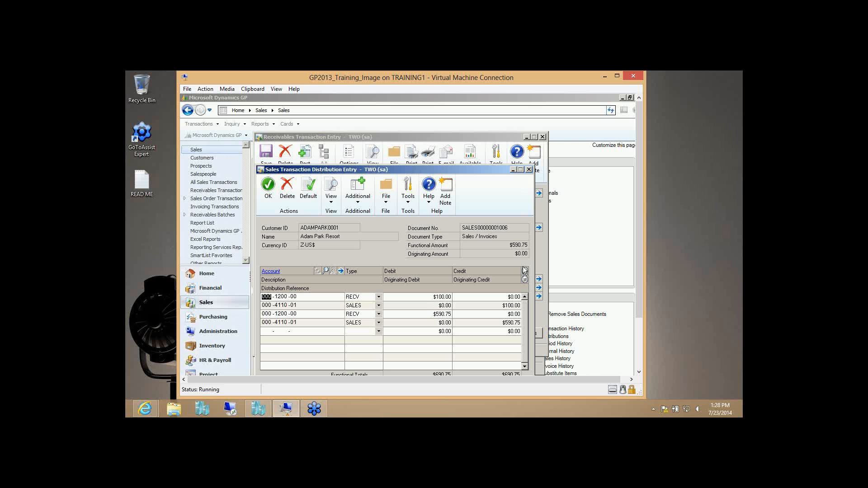
click(529, 170)
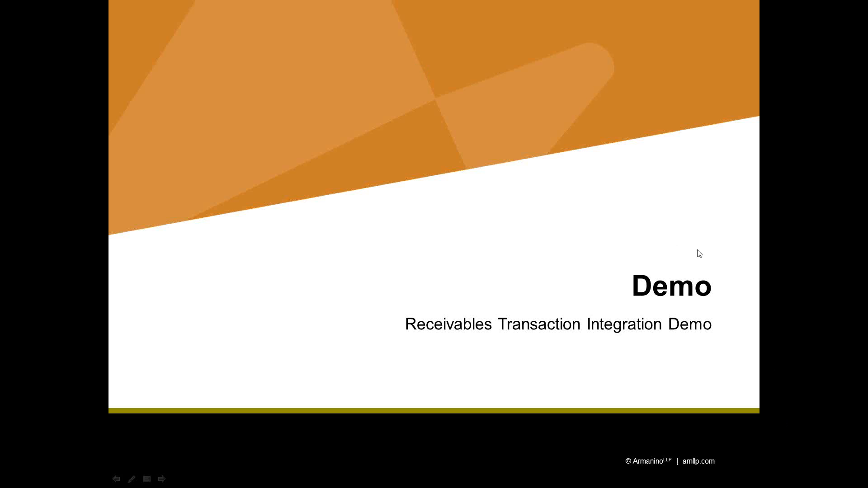
click(777, 253)
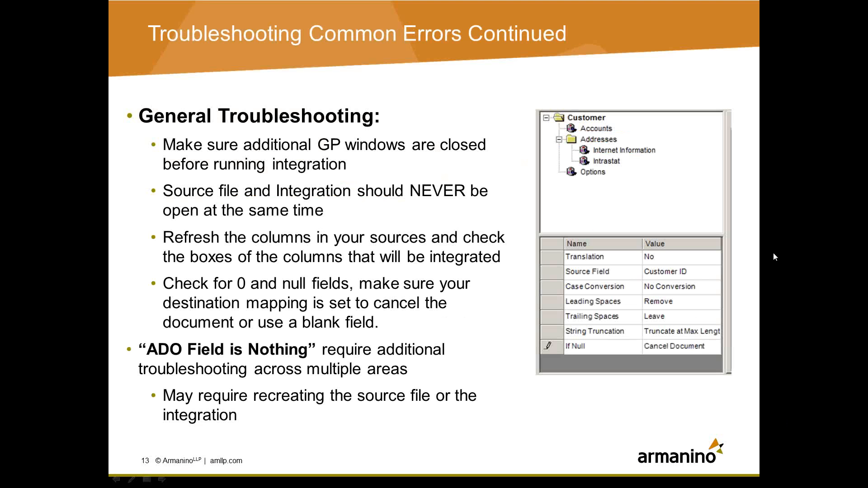